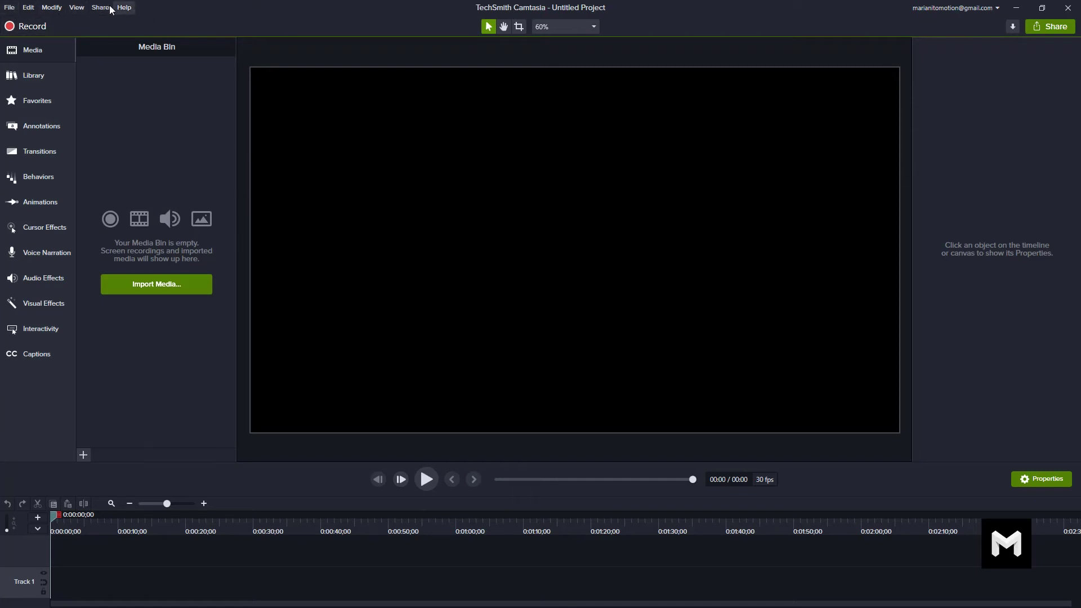
Step: Look through the application menus and the options of the signed-in account
click(9, 8)
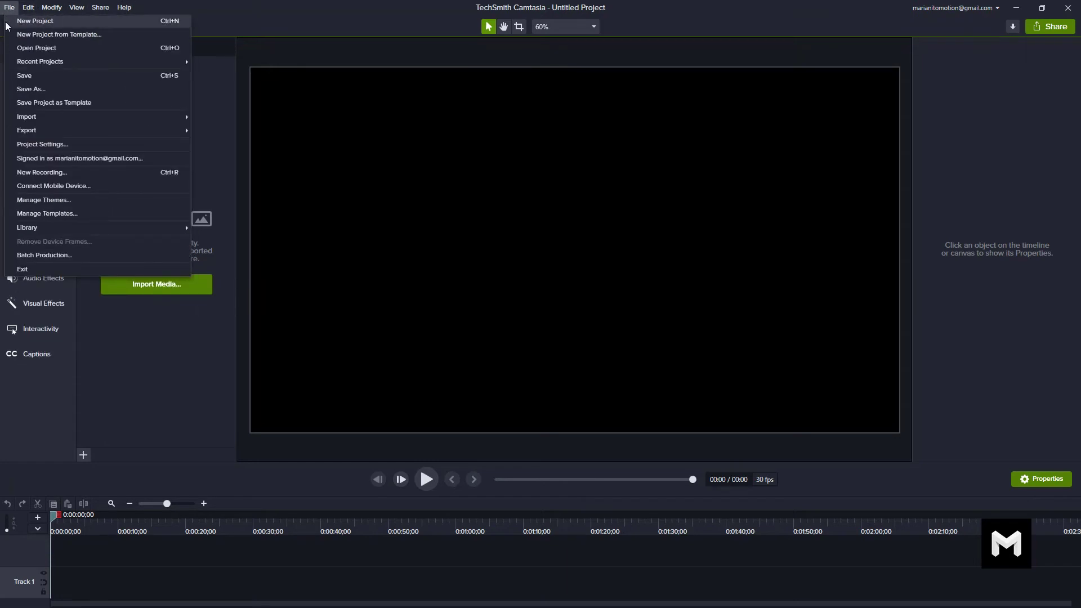
mouse_move(31, 7)
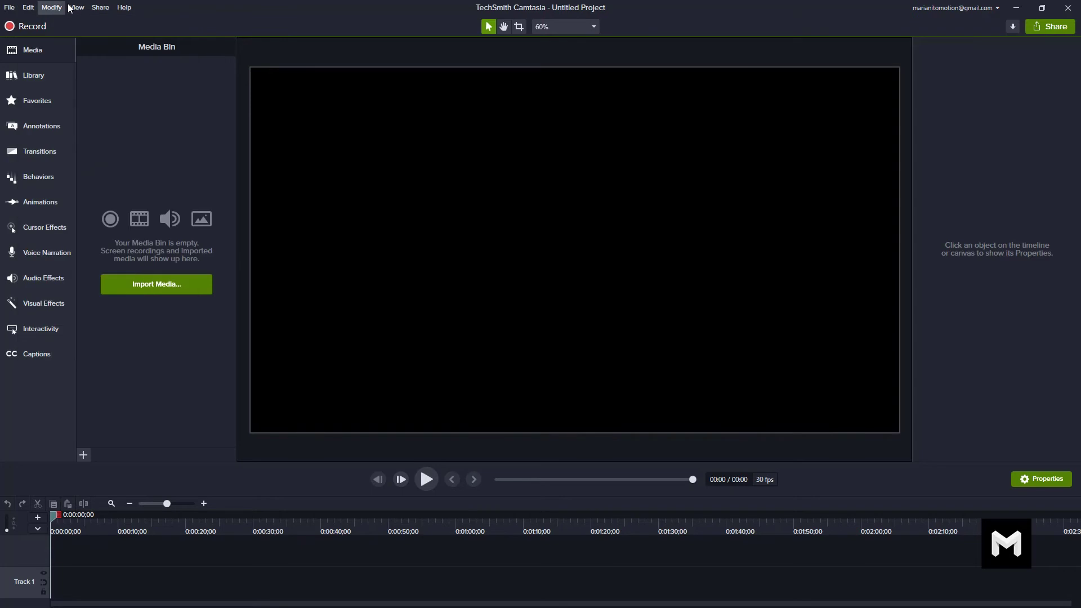
mouse_move(124, 8)
click(192, 7)
click(9, 8)
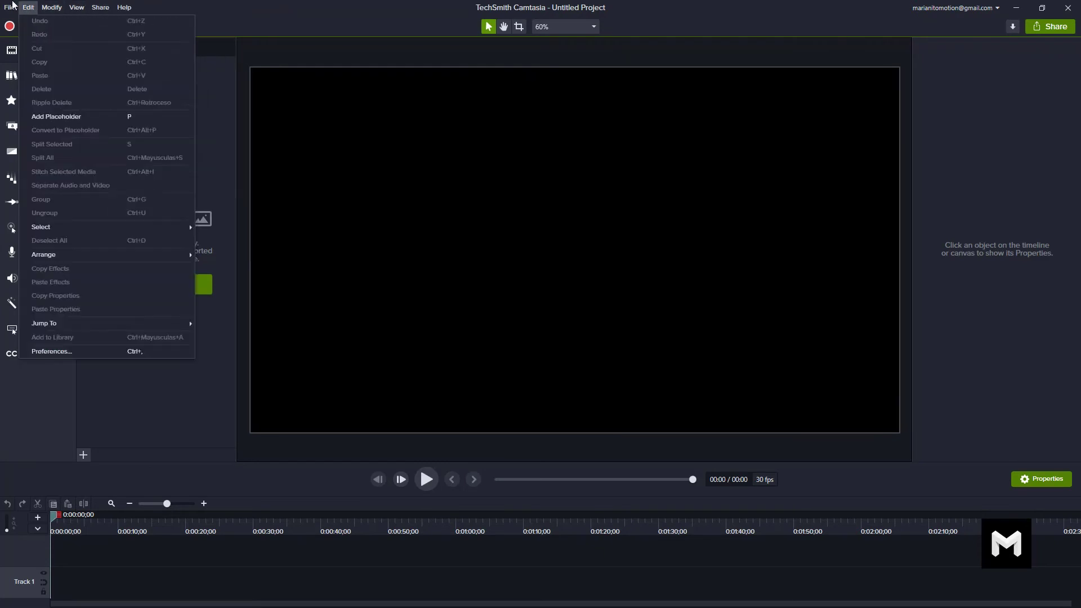
click(166, 6)
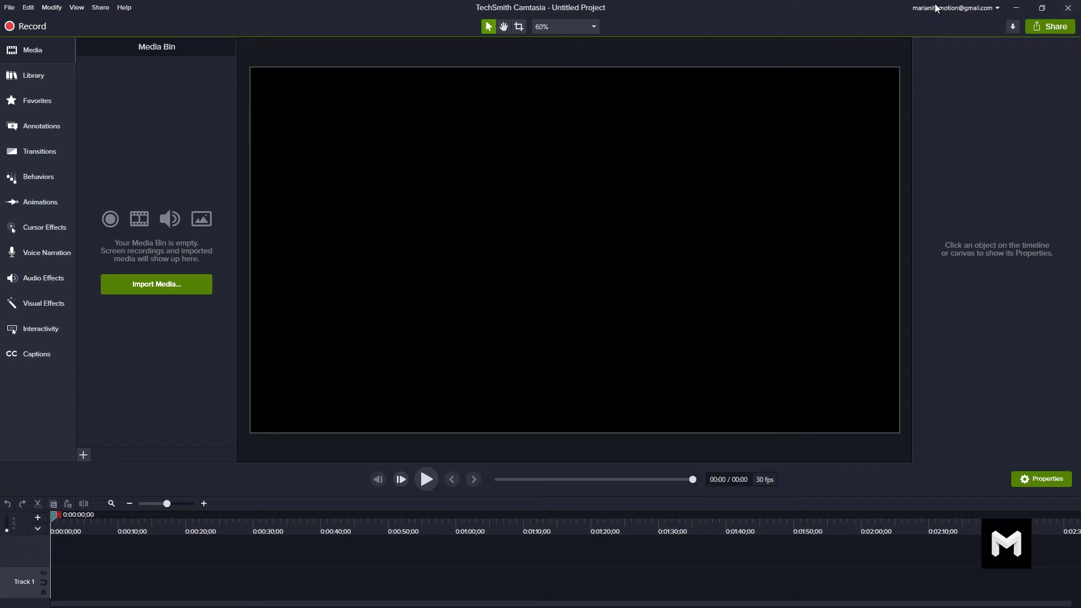
click(997, 8)
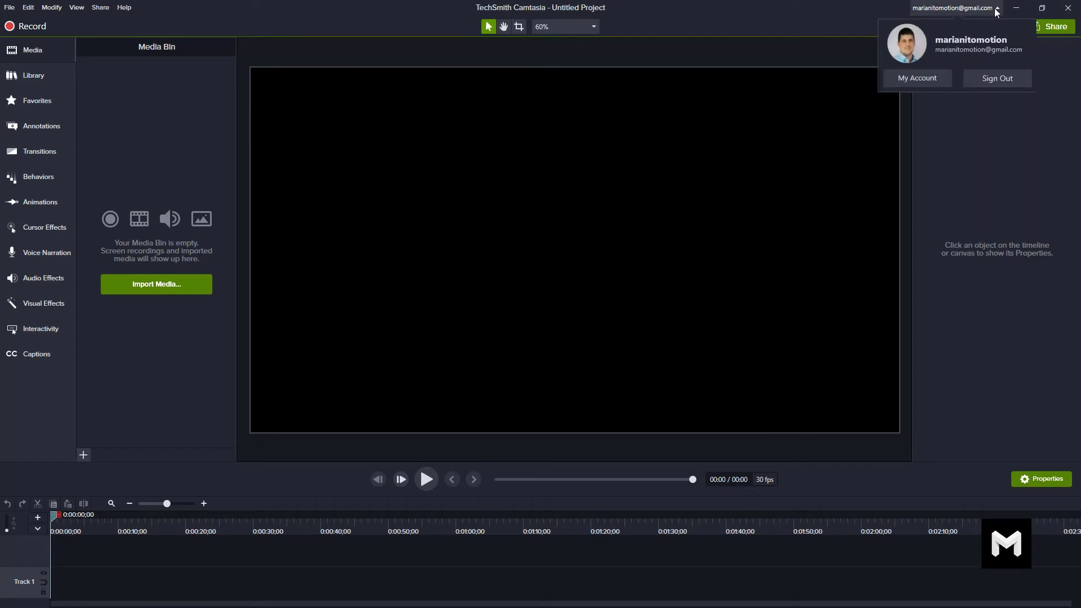
click(998, 8)
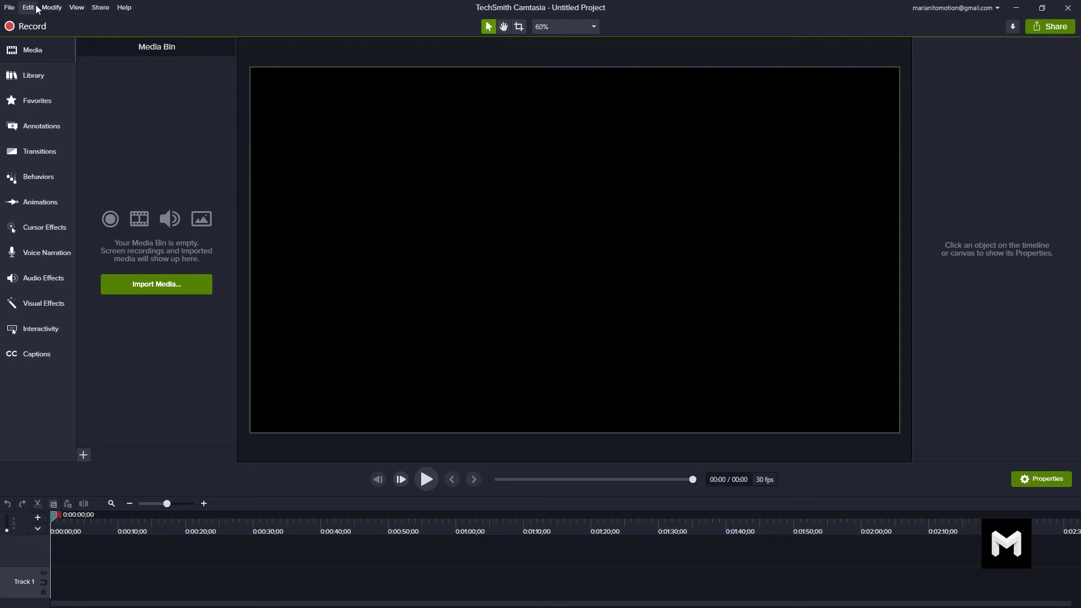
click(54, 8)
click(256, 3)
Step: Preview the canvas at different zoom levels, including 25% and 300%, and fit it back to the available space
scroll(329, 102, down, 1)
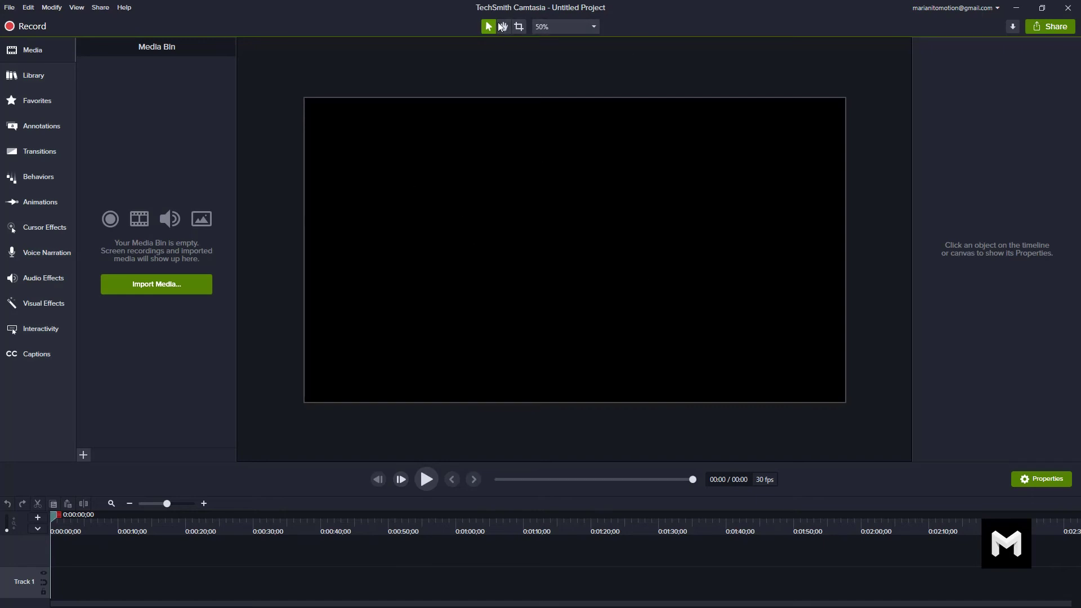
click(586, 30)
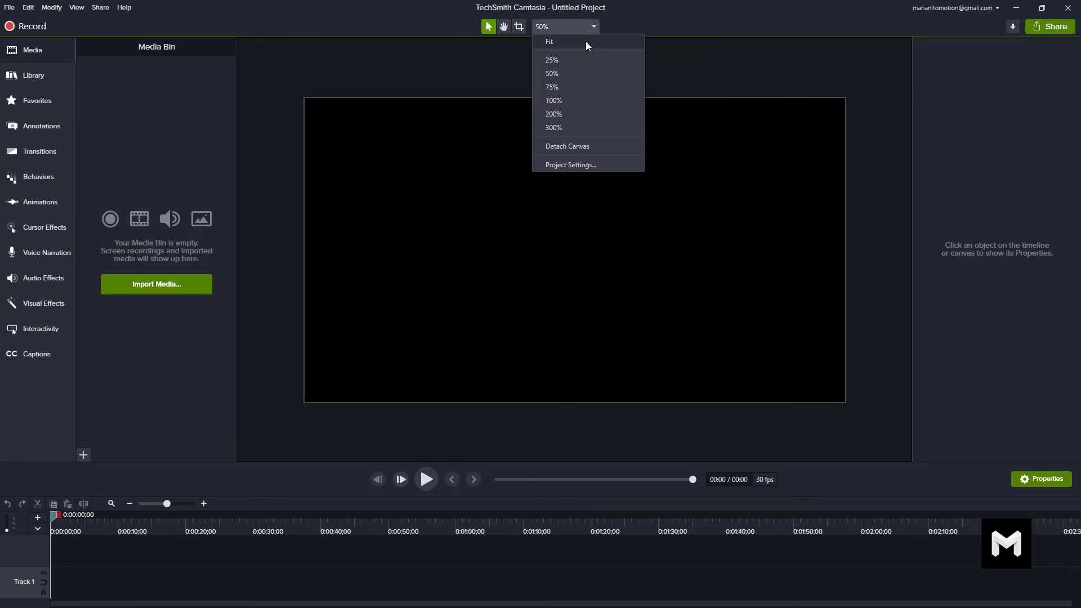
click(586, 42)
click(586, 26)
click(586, 61)
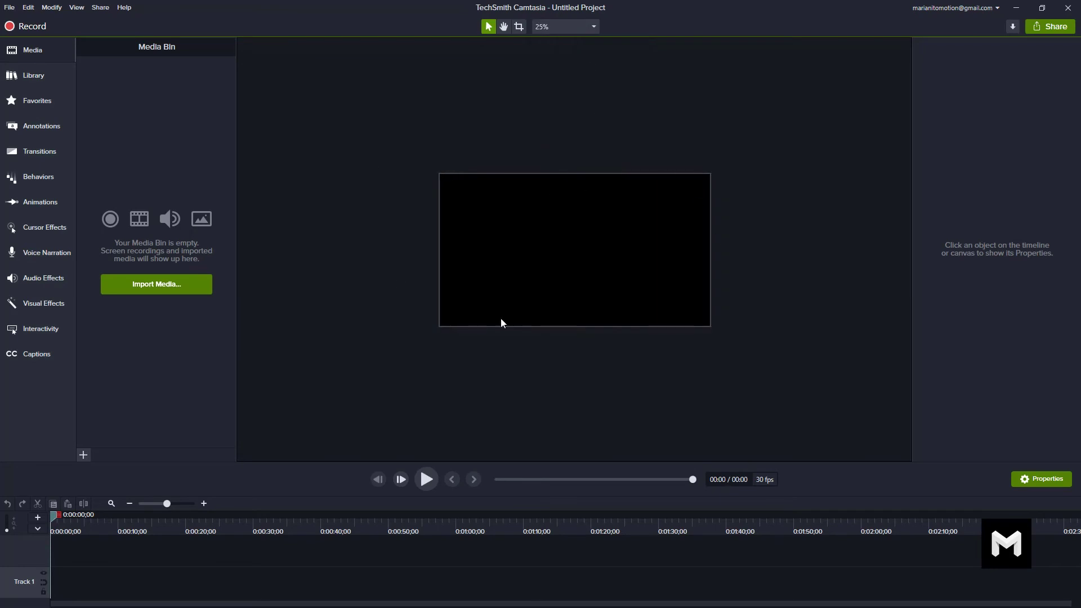
click(586, 26)
click(557, 51)
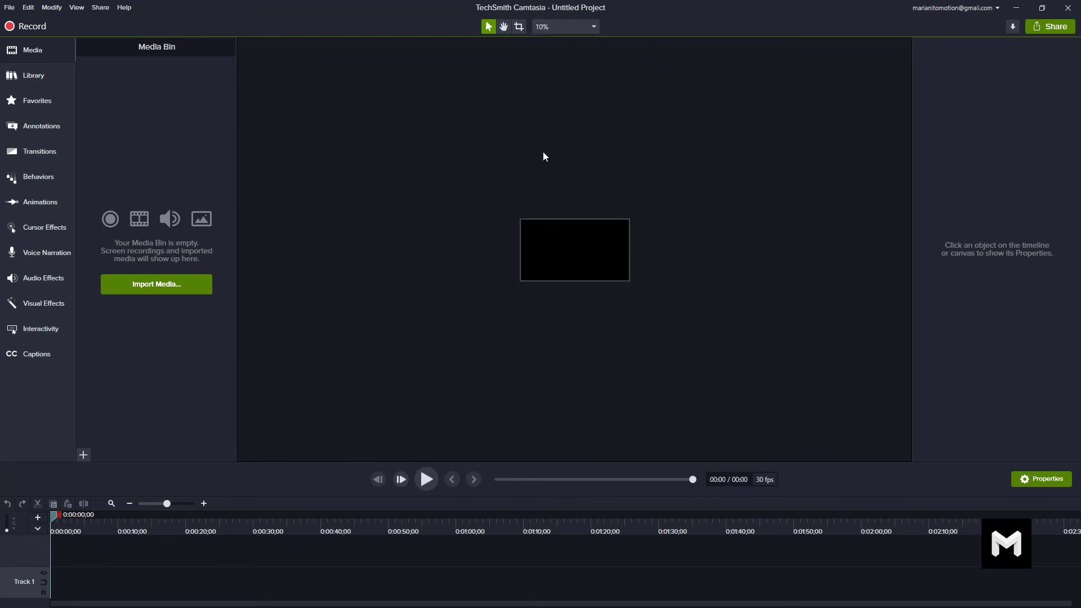
scroll(543, 152, up, 5)
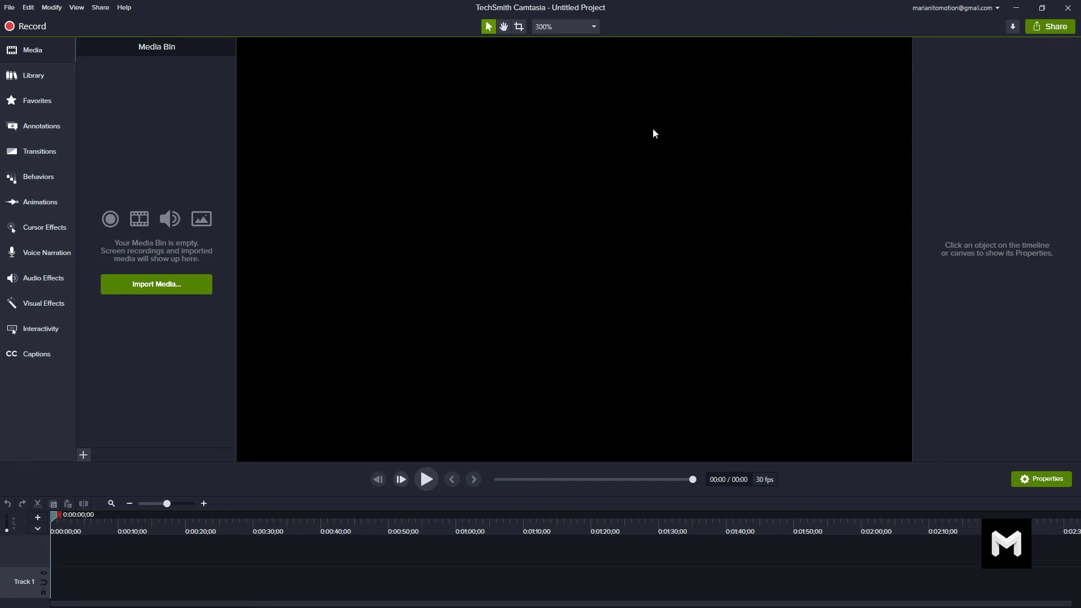
click(583, 31)
click(572, 48)
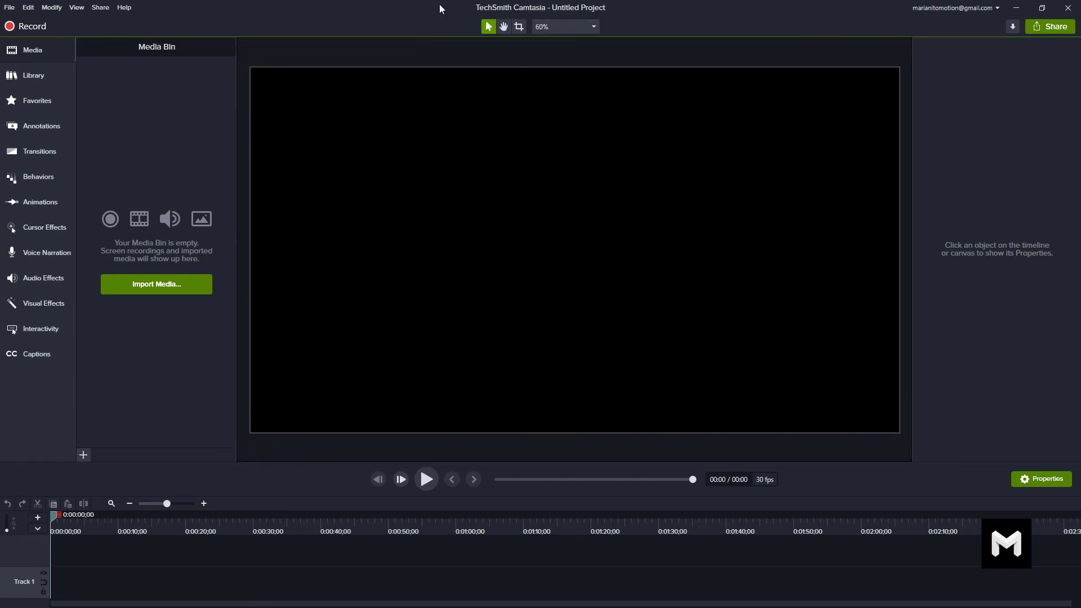
Step: Examine the sharing destinations available for exporting the project
click(1013, 27)
click(1054, 28)
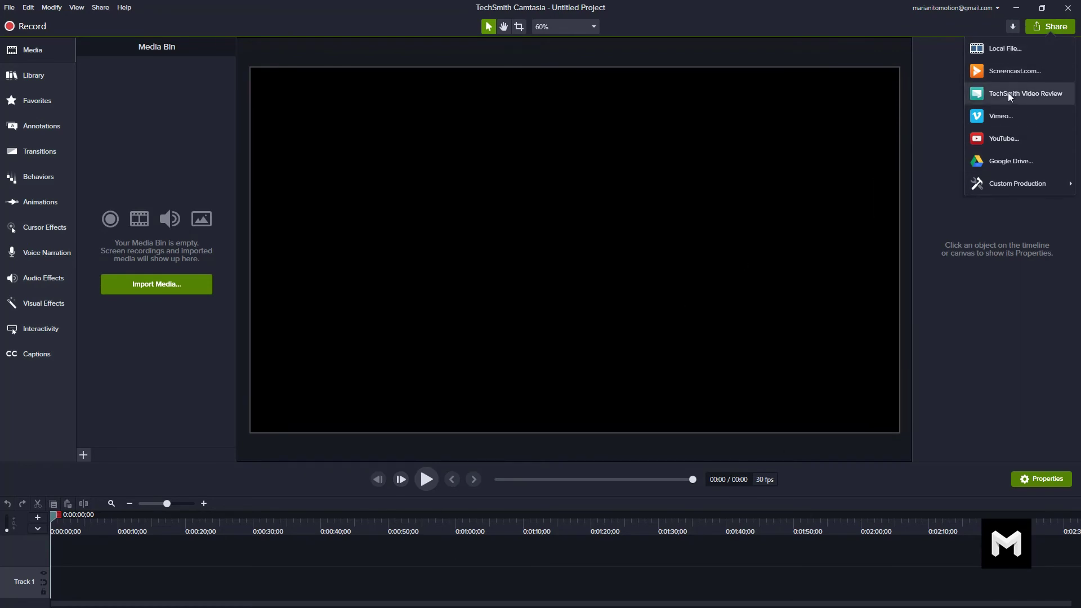
click(906, 22)
click(6, 8)
click(8, 7)
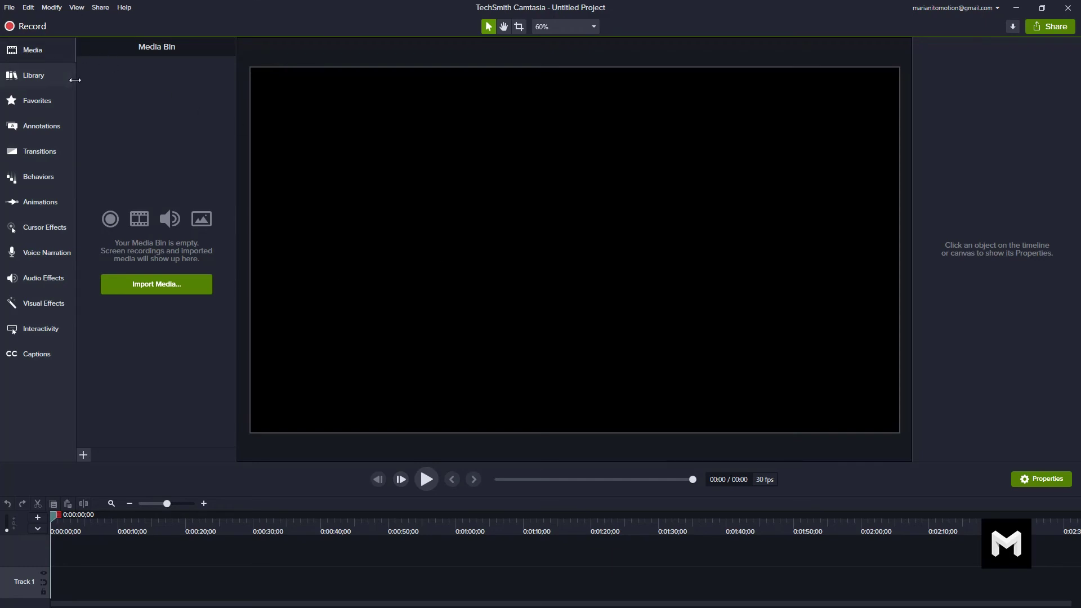
Step: Collapse the tool list to icons only and widen it again to show the labels
drag(76, 80, 33, 81)
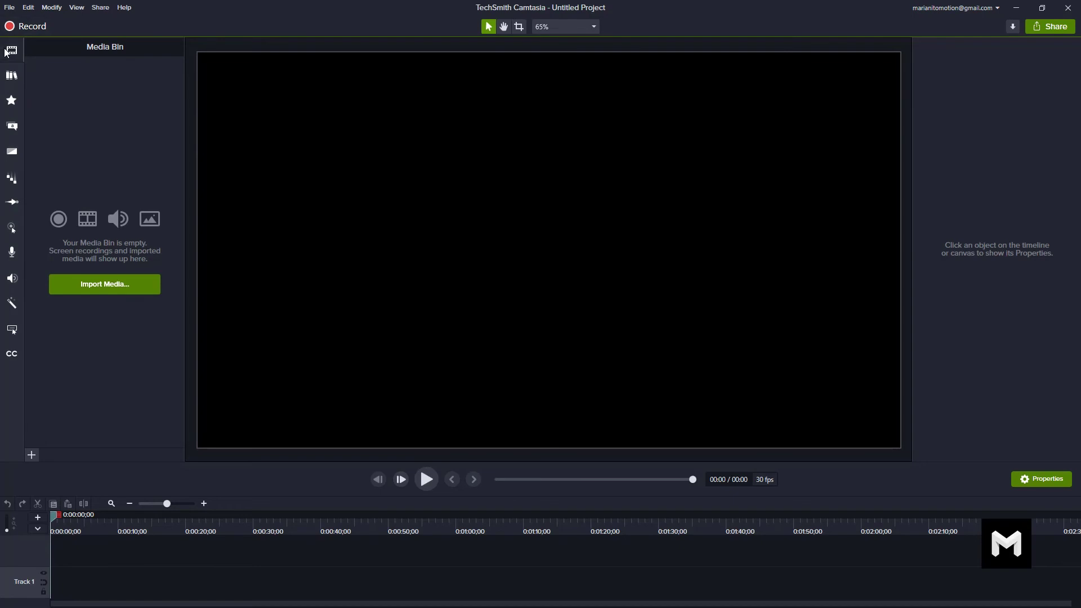
drag(24, 279, 74, 283)
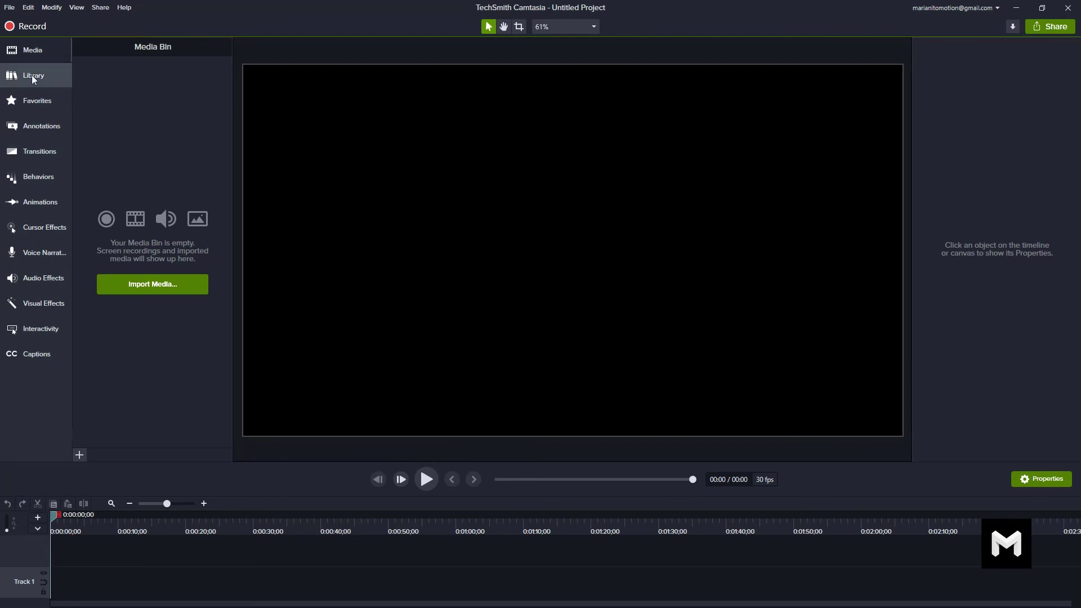
Step: Look through the contents of every tool category from Library and Favorites down to Interactivity and Captions
click(32, 75)
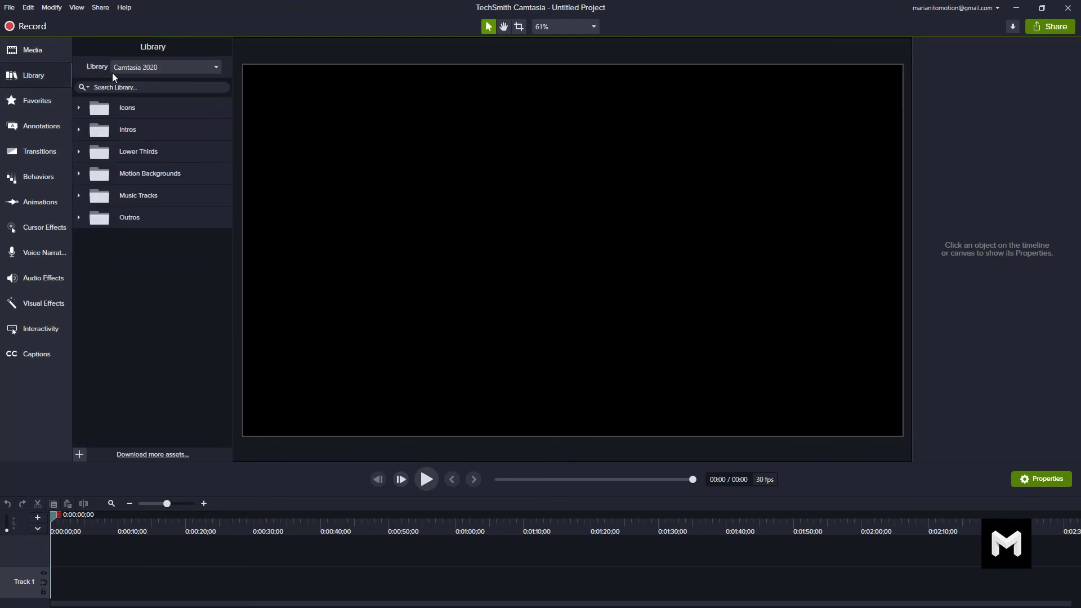
click(151, 68)
click(50, 101)
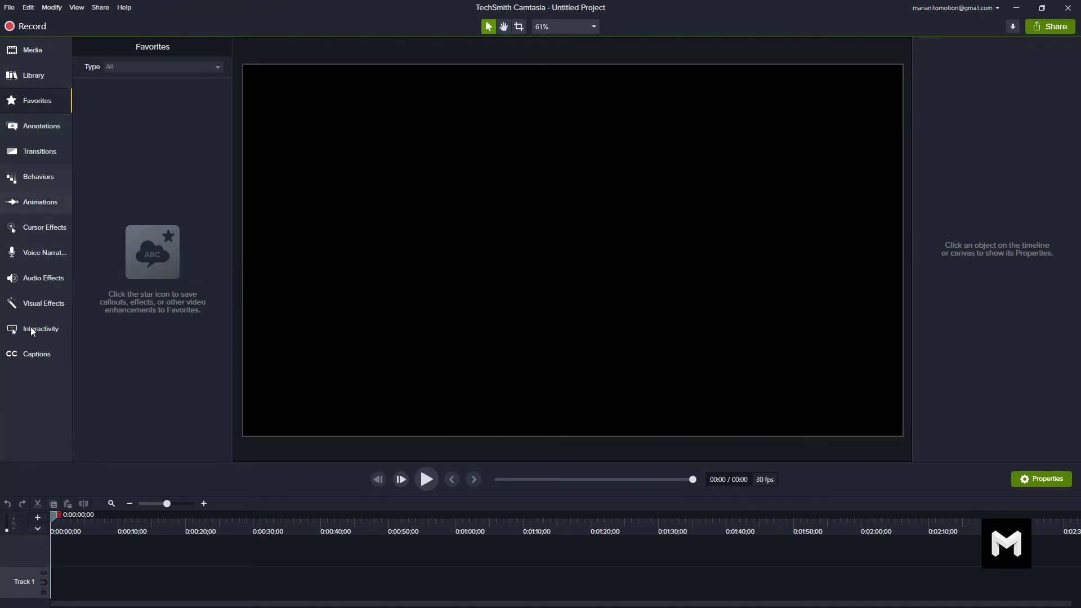
click(43, 126)
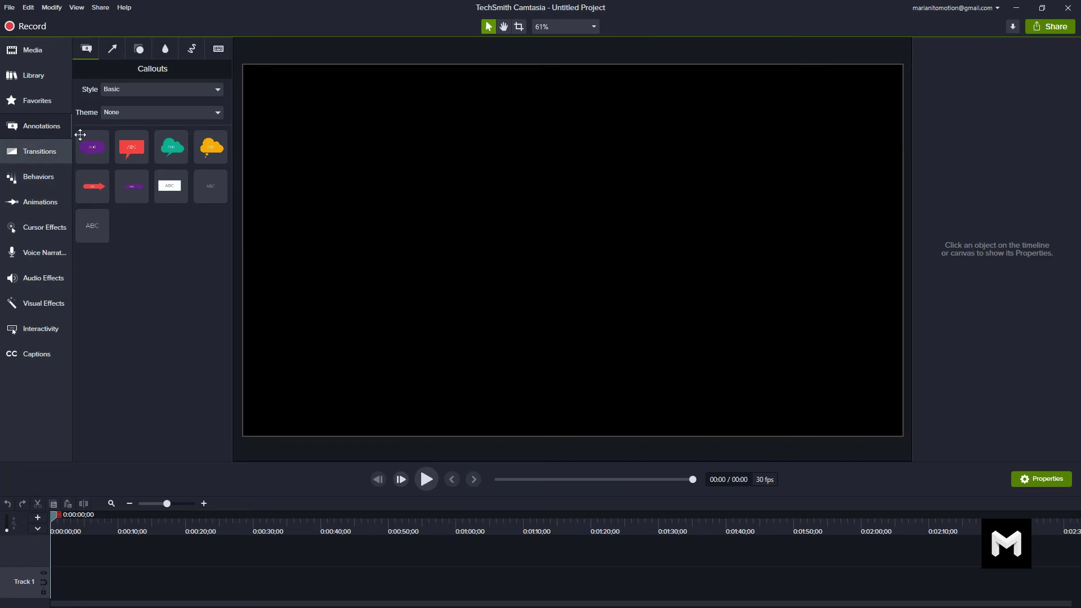
click(32, 151)
click(31, 175)
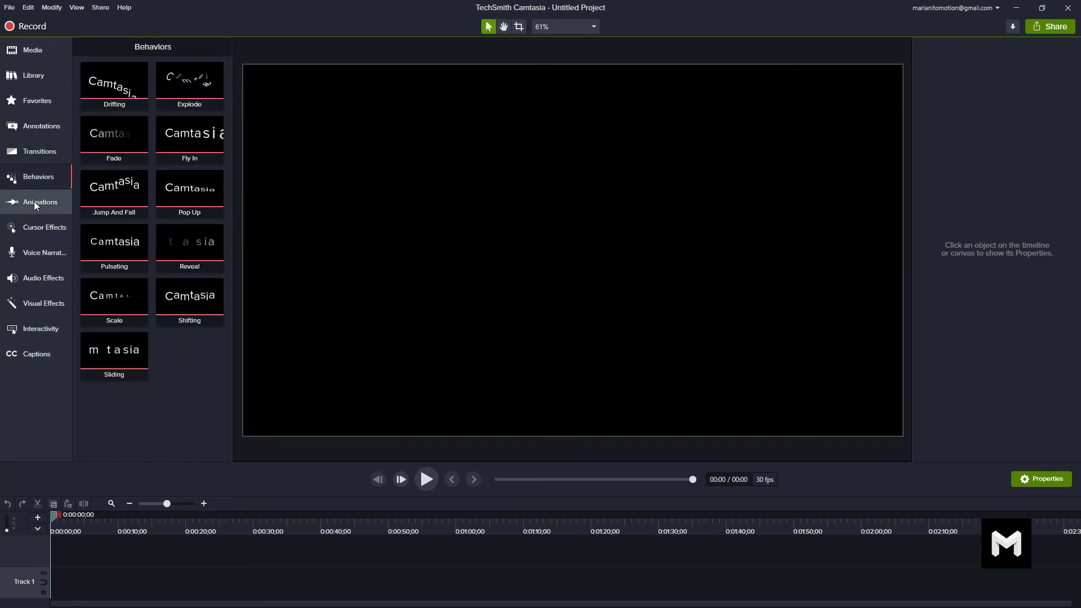
click(34, 201)
click(35, 226)
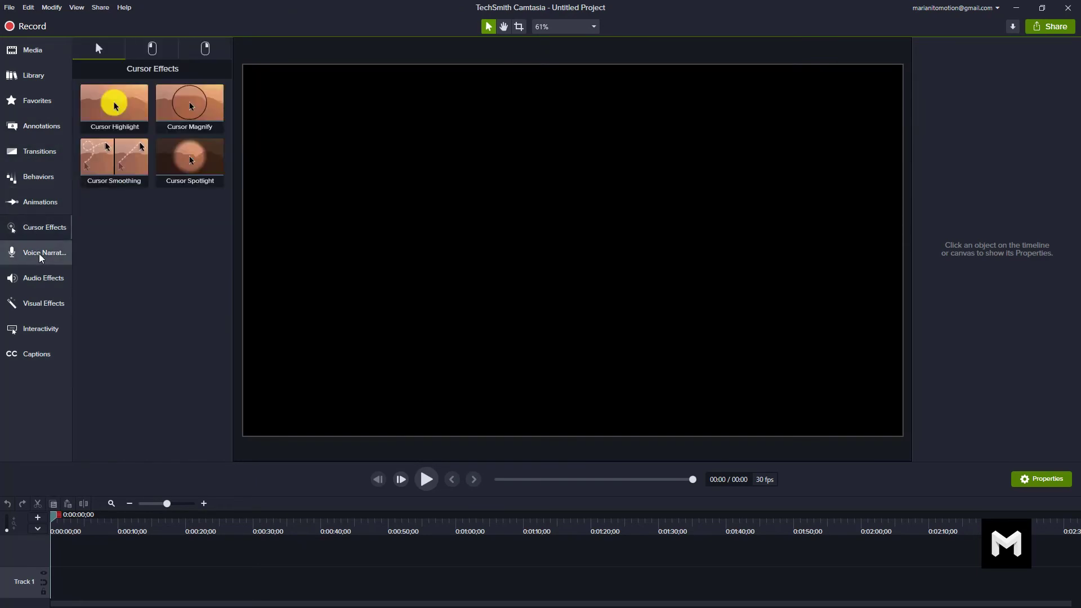
click(39, 254)
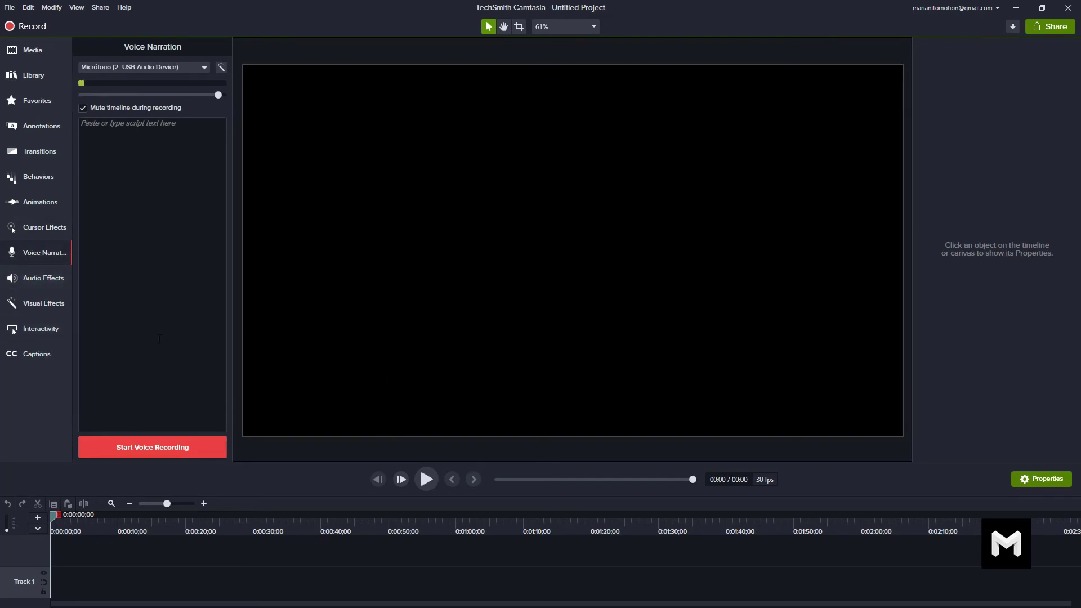
click(35, 277)
click(34, 304)
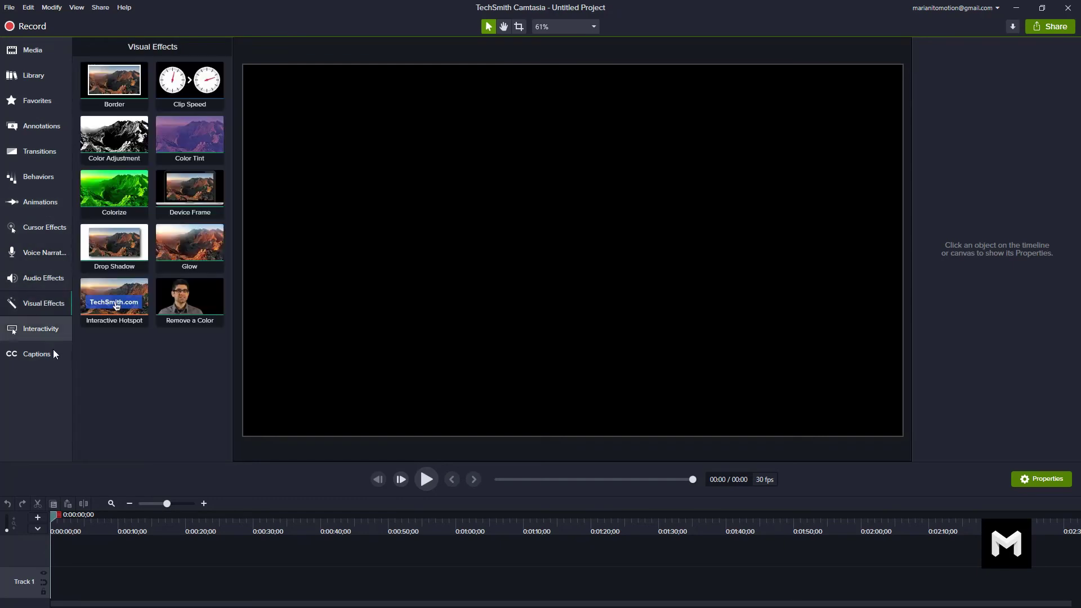
click(42, 332)
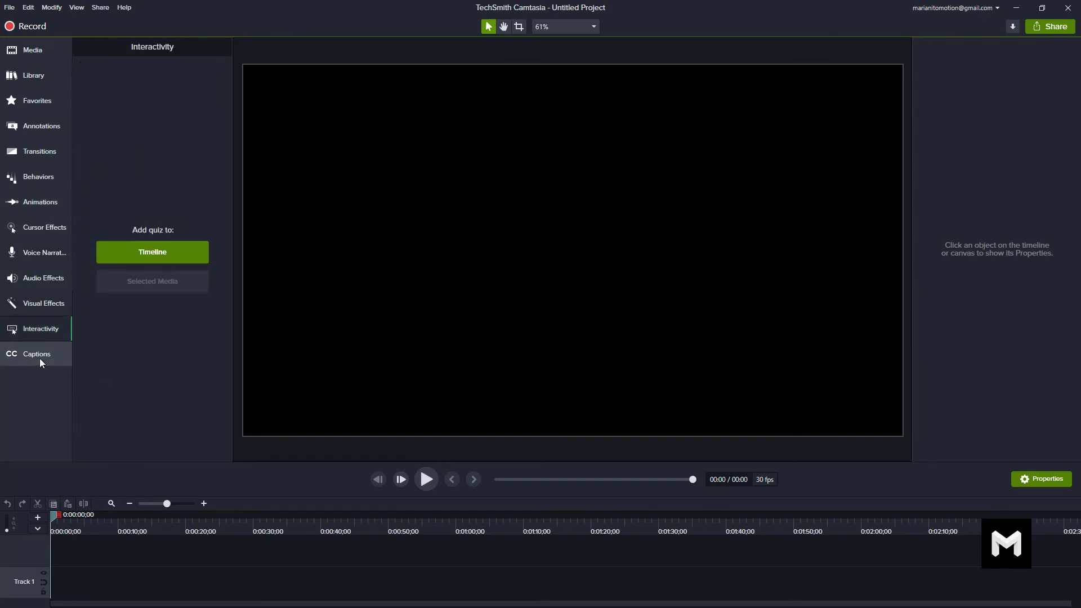
click(39, 356)
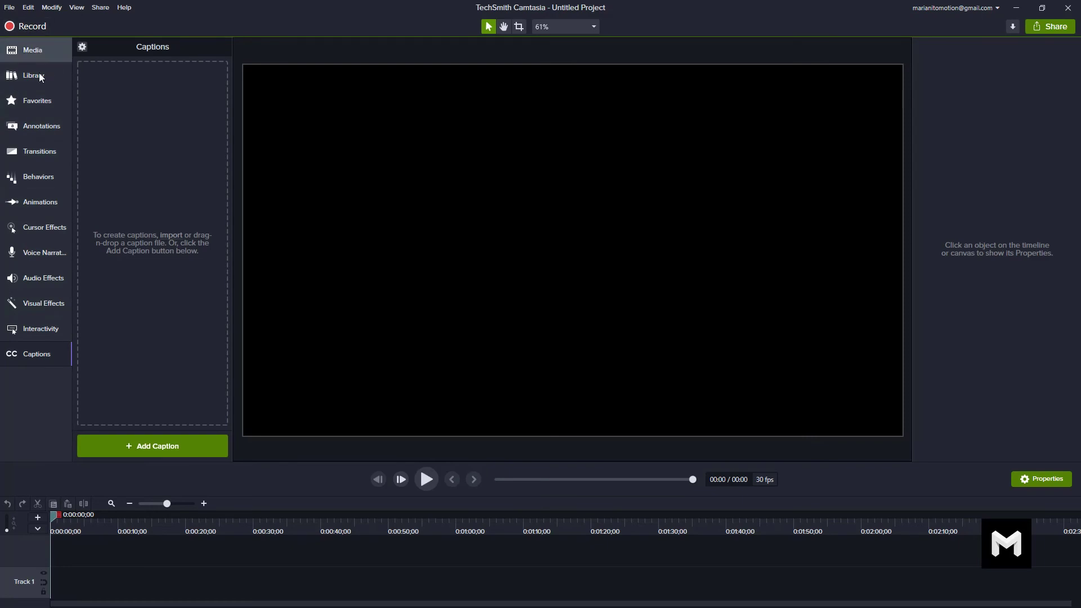
Step: Narrow the tool list slightly, and show and hide the Media, Library and Favorites contents in turn, leaving them hidden
mouse_move(72, 312)
mouse_down()
mouse_move(29, 311)
mouse_move(81, 313)
mouse_move(8, 316)
mouse_move(111, 316)
mouse_move(65, 323)
mouse_up()
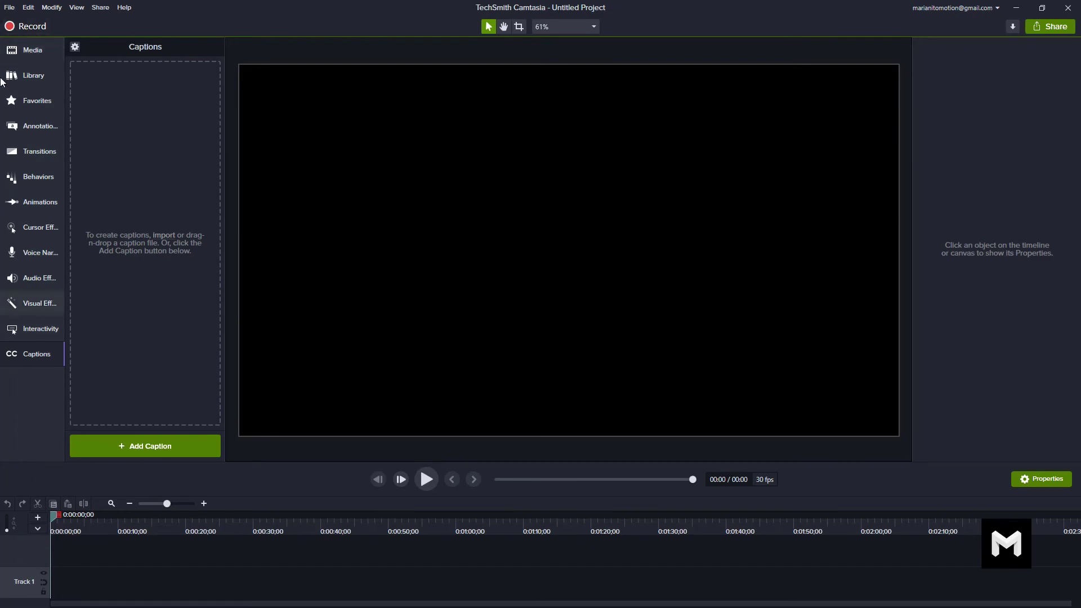
click(32, 52)
click(31, 52)
click(28, 50)
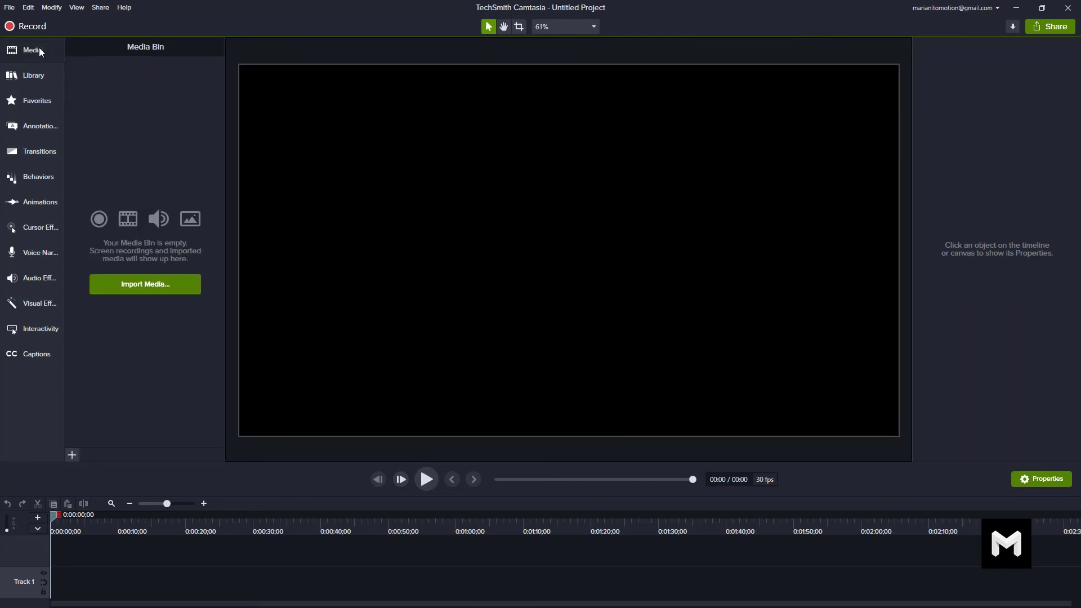
click(36, 49)
click(31, 77)
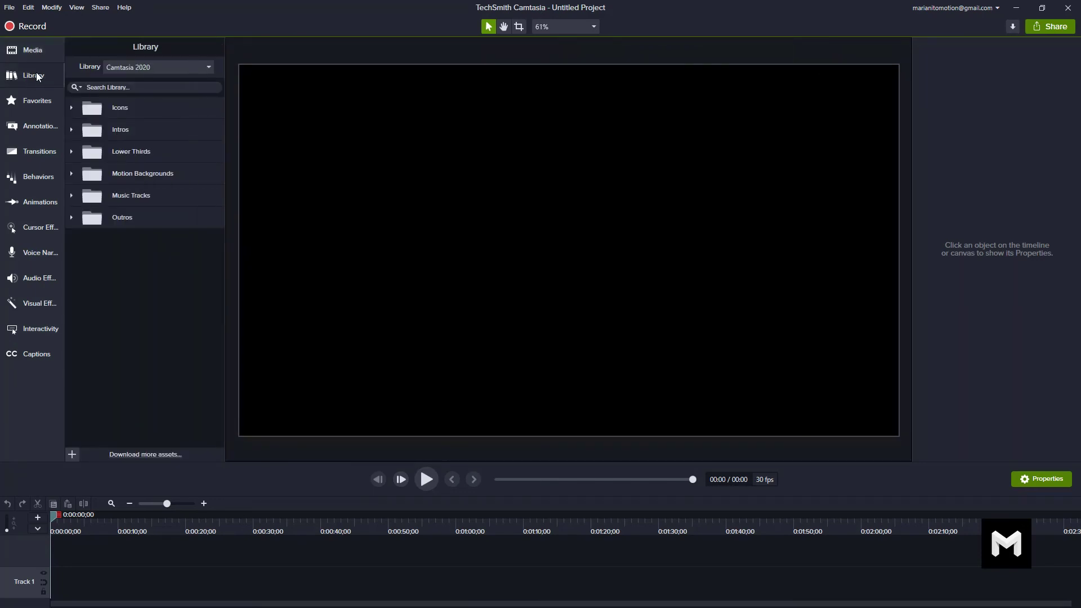
click(40, 78)
click(37, 104)
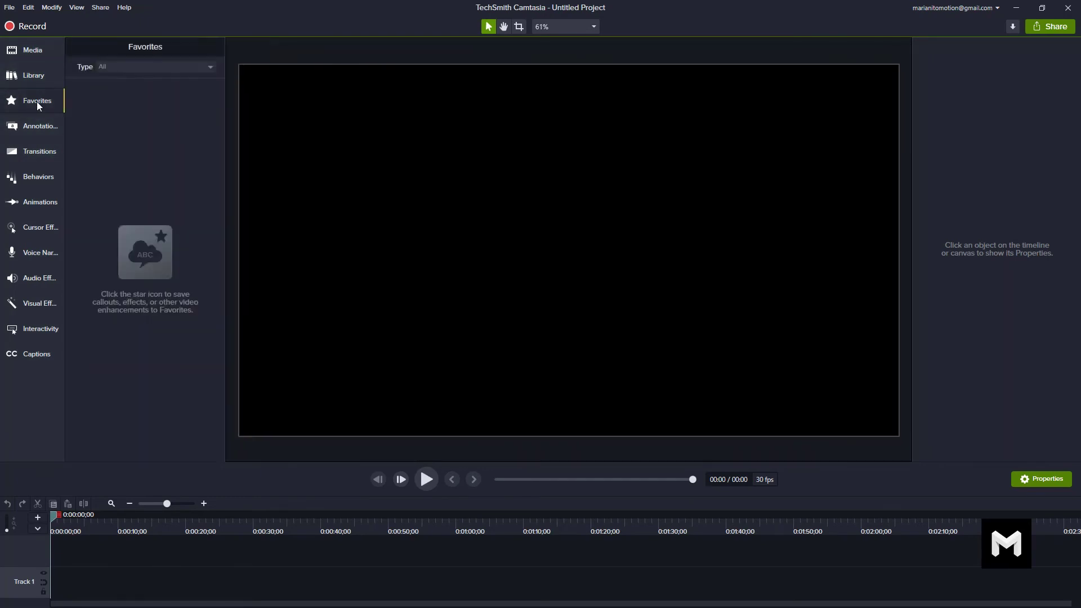
click(37, 101)
Step: Shrink the tool list to icons only and widen it until the full tool names fit
drag(65, 104, 23, 105)
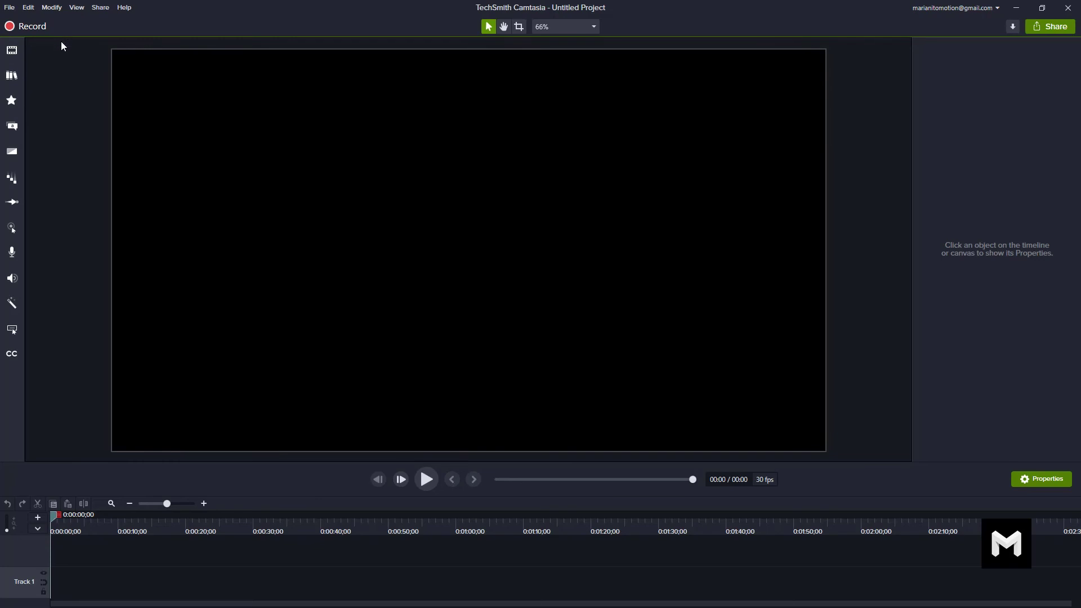
mouse_move(26, 71)
mouse_down()
mouse_move(113, 72)
mouse_move(9, 75)
mouse_up()
drag(24, 112, 77, 111)
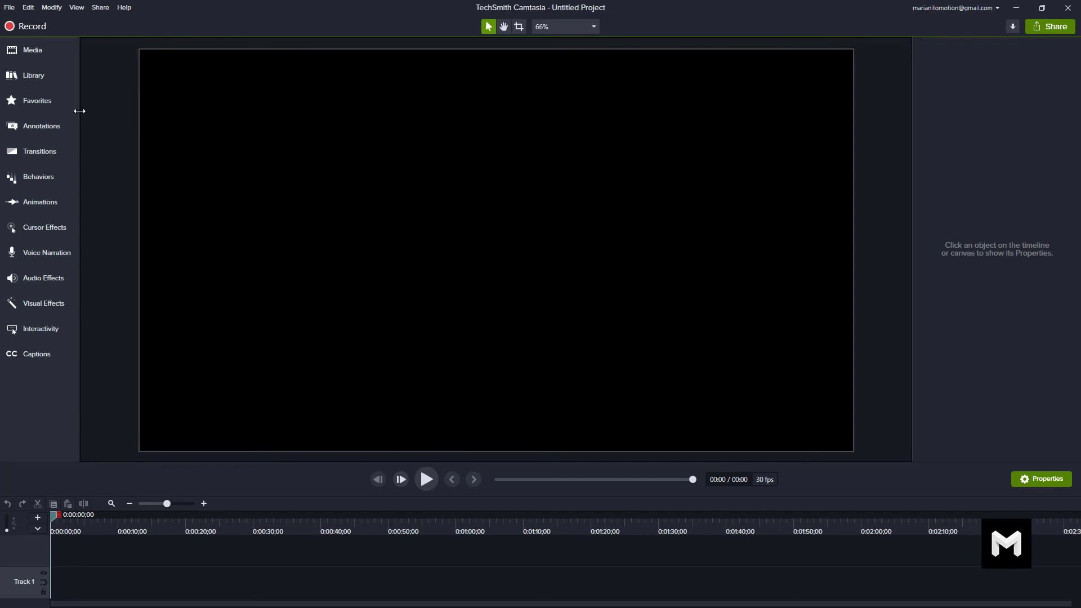
Step: View the Media, Library and Annotations contents, hide them again, and zoom the canvas out to 50%
click(27, 49)
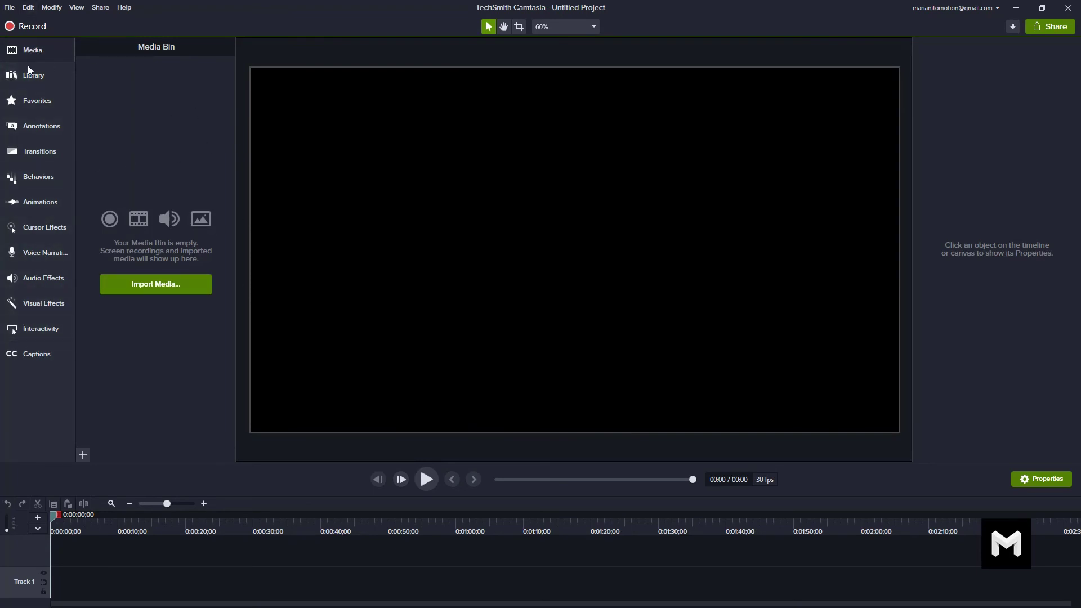
click(45, 77)
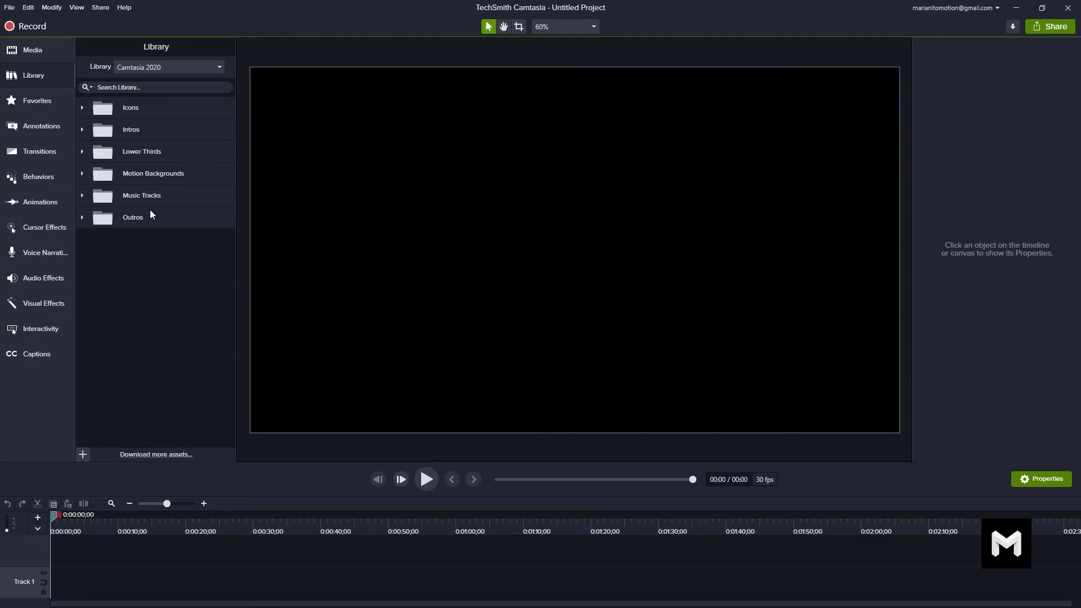
click(46, 121)
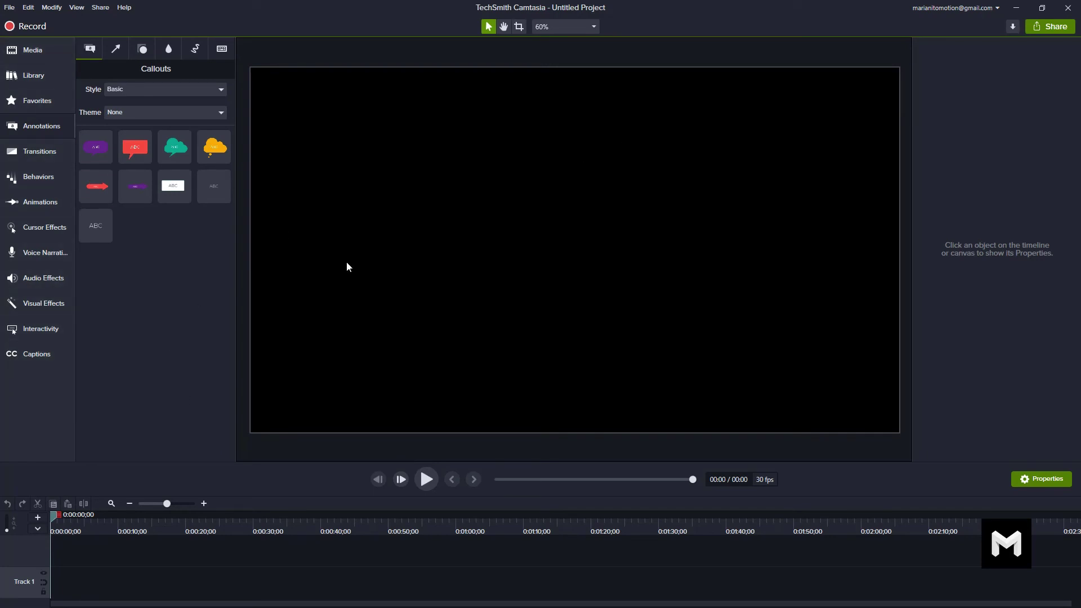
click(36, 124)
scroll(372, 152, down, 1)
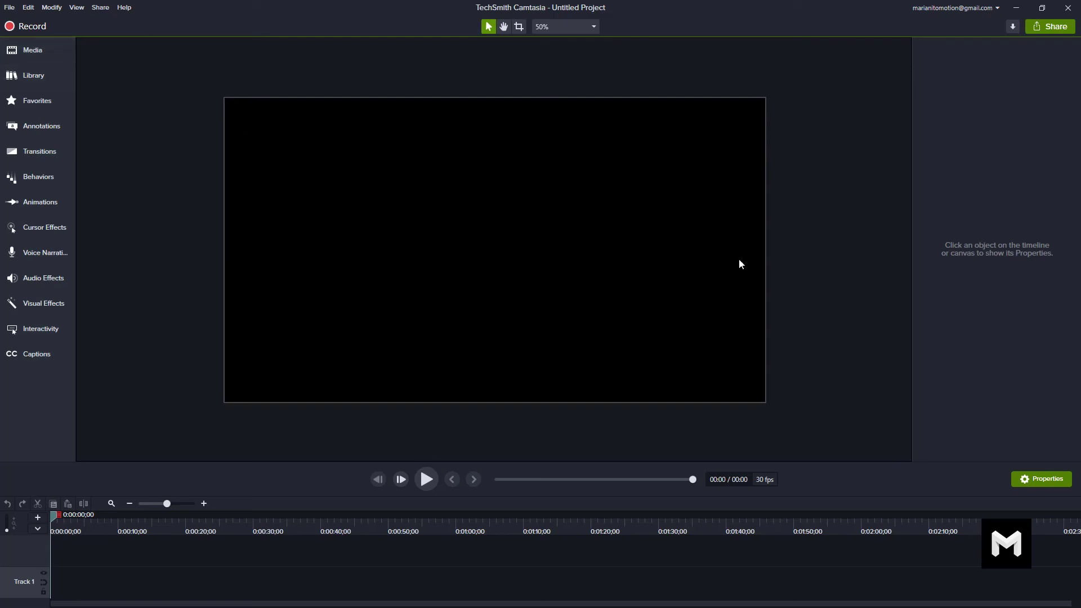
Step: Zoom the canvas in and out and try the crop and pan modes, ending in selection mode at 50% zoom
scroll(481, 239, up, 1)
key(alt)
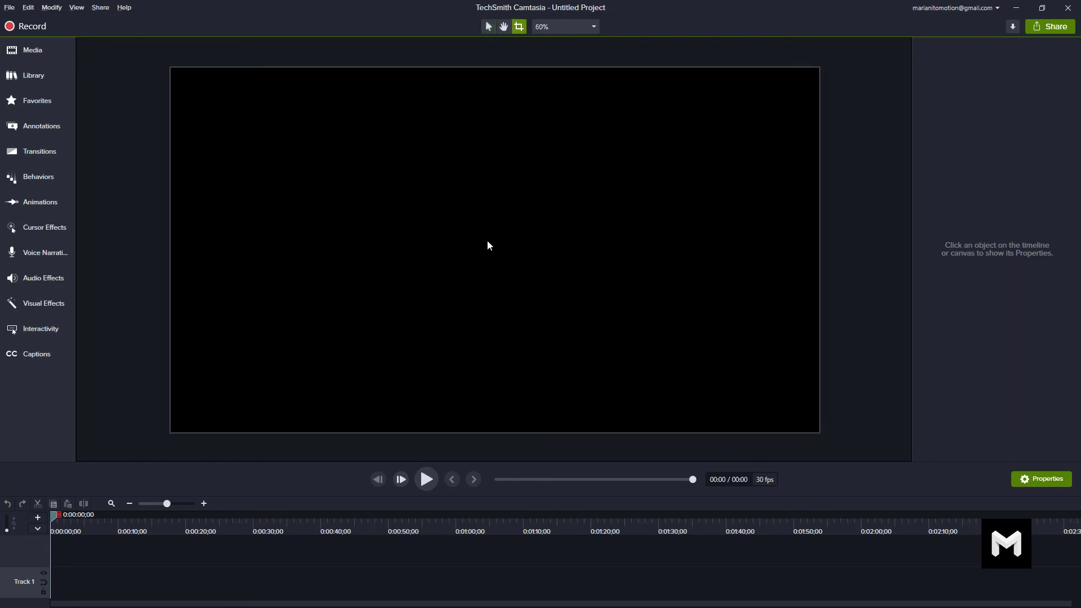
scroll(510, 242, down, 4)
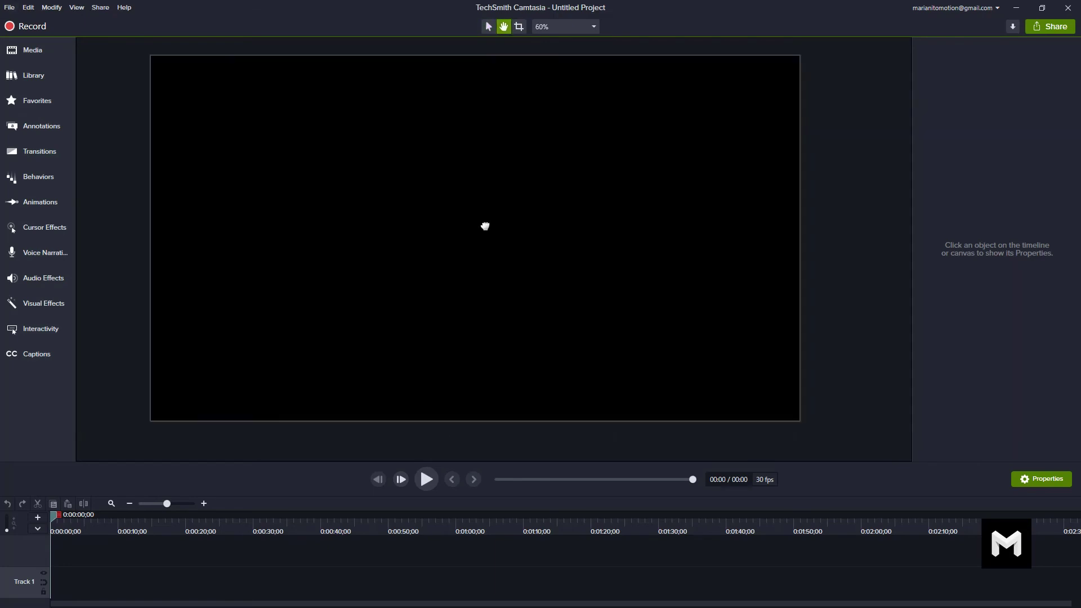
scroll(504, 243, up, 2)
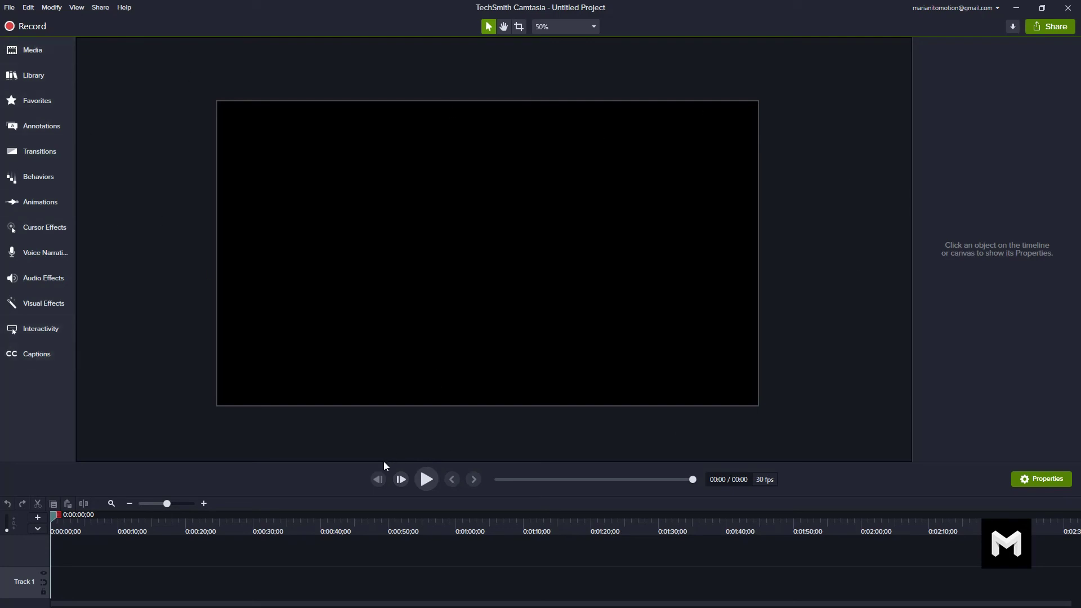
Step: Enlarge the timeline area well into the canvas, shrink the tool list to icons only, and lower the timeline's upper edge slightly
drag(347, 461, 360, 427)
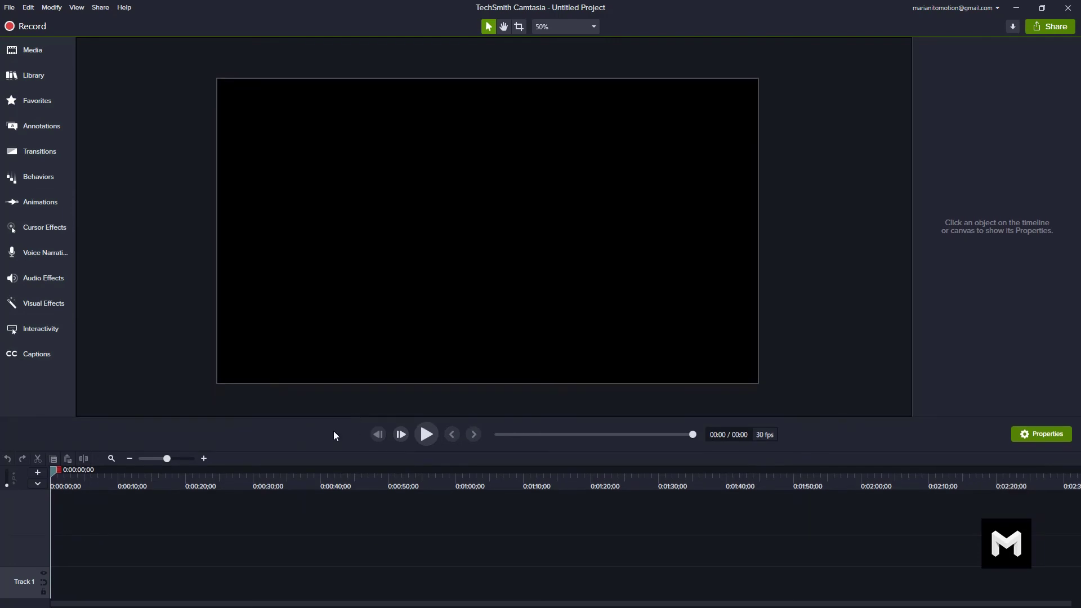
drag(204, 418, 209, 328)
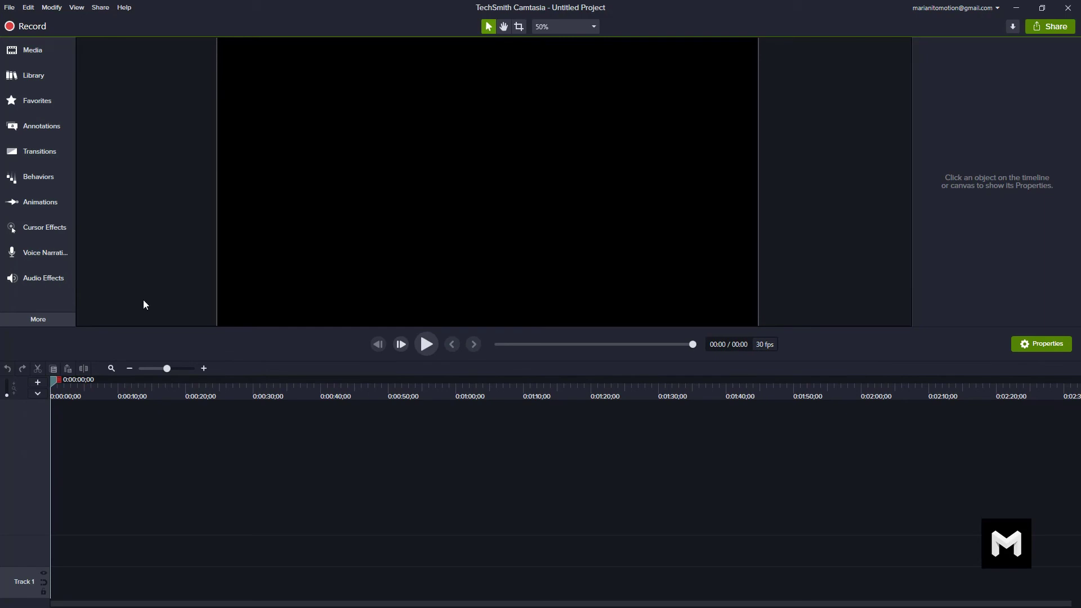
drag(75, 285, 19, 283)
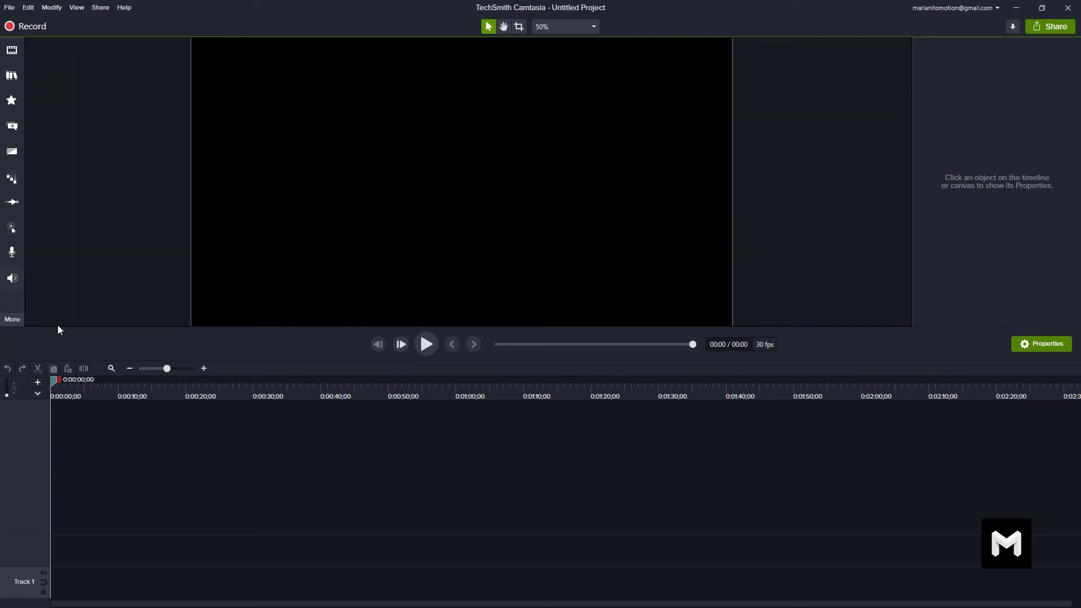
drag(67, 329, 171, 374)
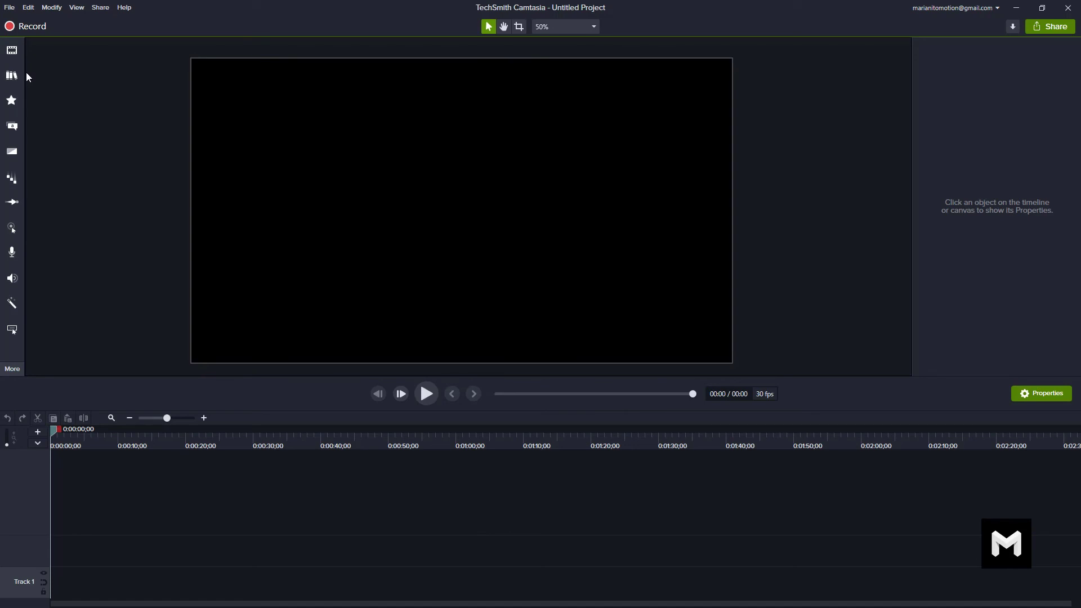
Step: Show the full tool names, import S2_L2_Iniciando Camtasia desde el escritorio.mp4 into the Media Bin and place it at the start of Track 2
drag(24, 74, 94, 82)
click(31, 50)
click(219, 241)
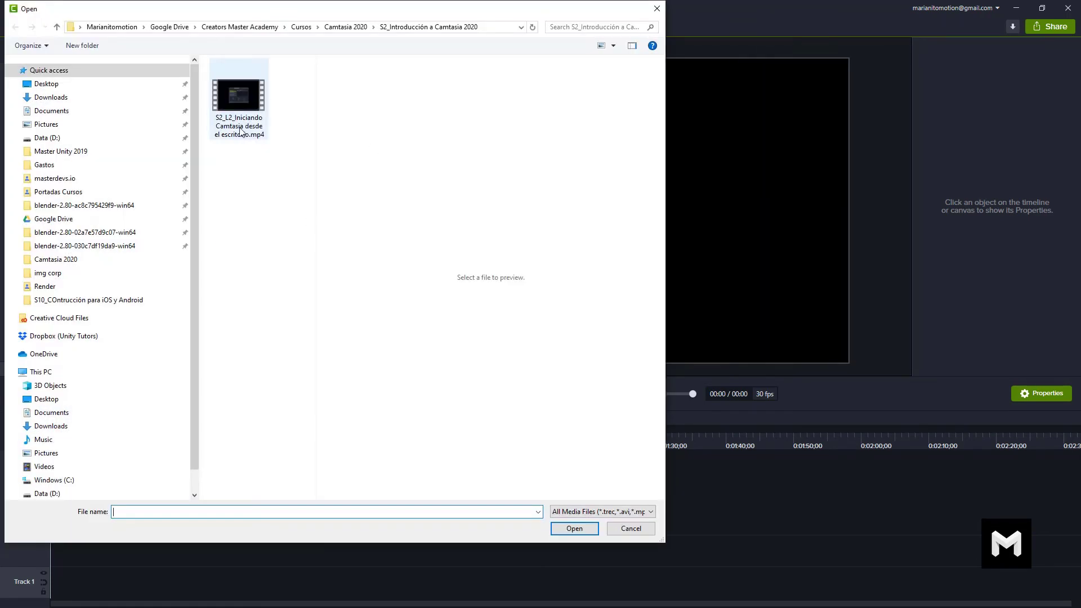
click(241, 133)
click(574, 529)
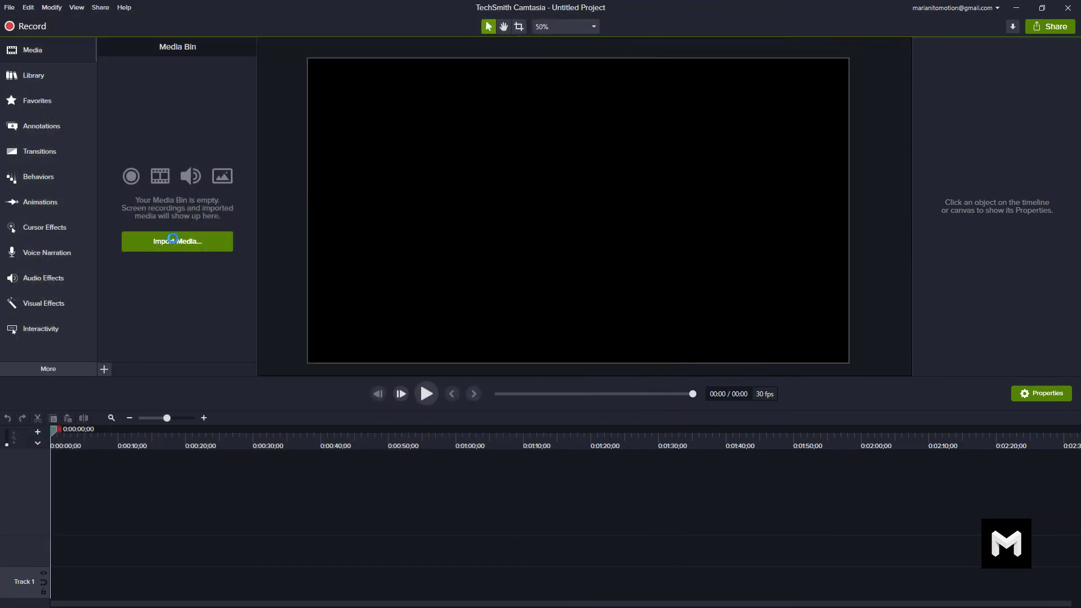
drag(135, 121, 49, 550)
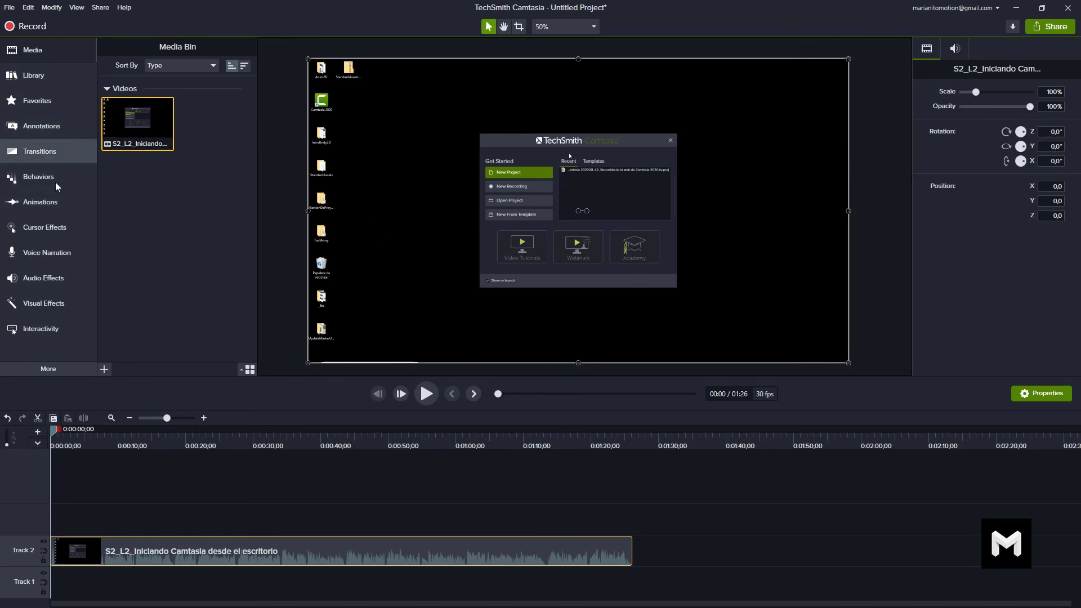
Step: Add the purple Basic speech bubble callout to Track 3 at about 11 seconds and deselect it
click(33, 126)
mouse_move(117, 147)
mouse_down()
mouse_move(171, 497)
mouse_move(125, 509)
mouse_up()
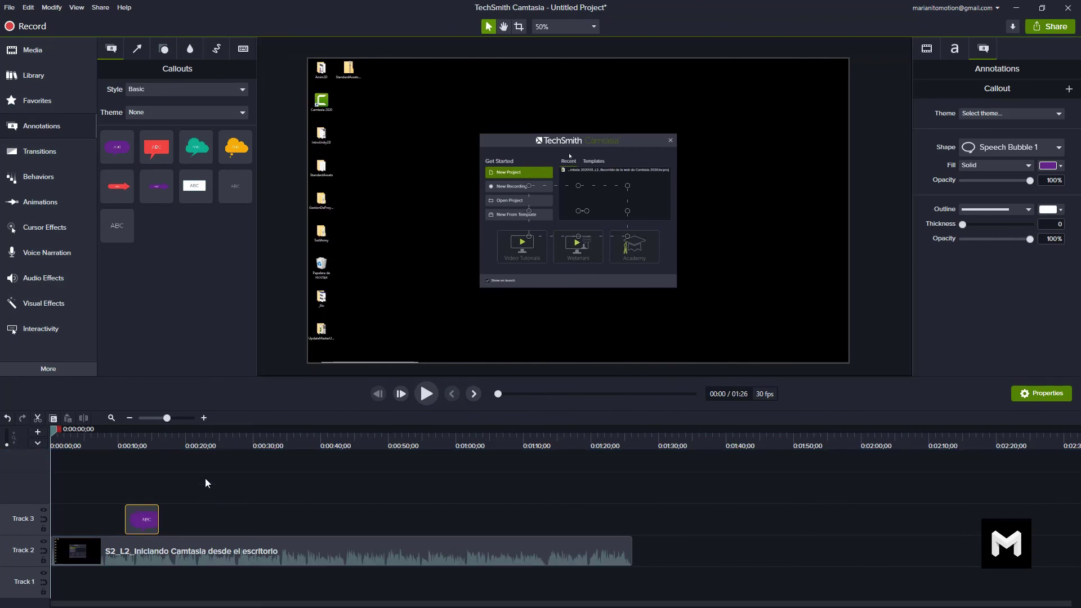
click(199, 531)
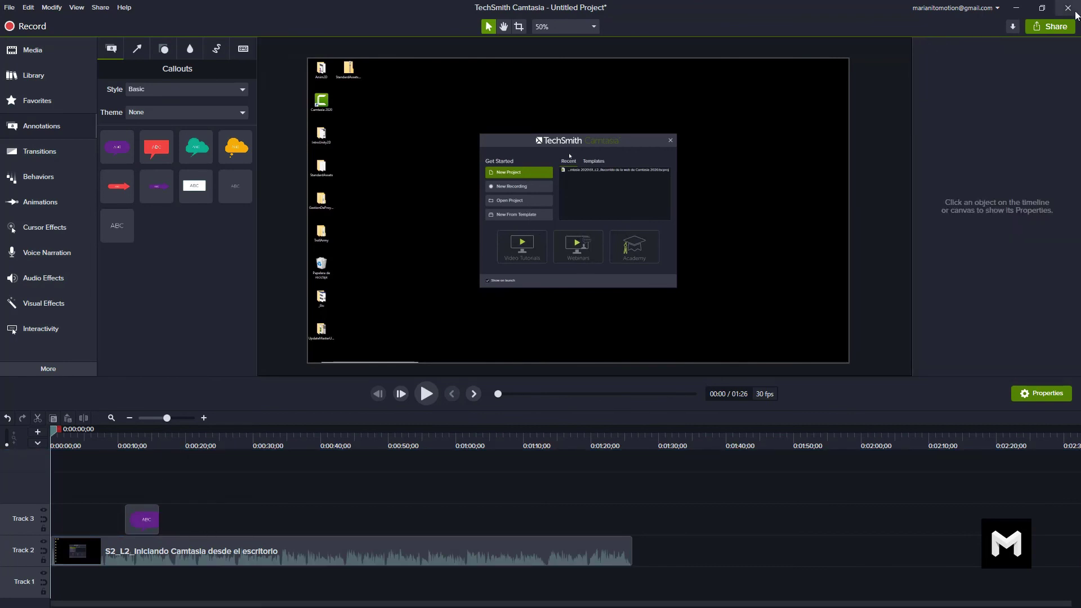
Step: Compare the properties of the video clip and the speech bubble callout by selecting them alternately, ending on the video clip
click(212, 555)
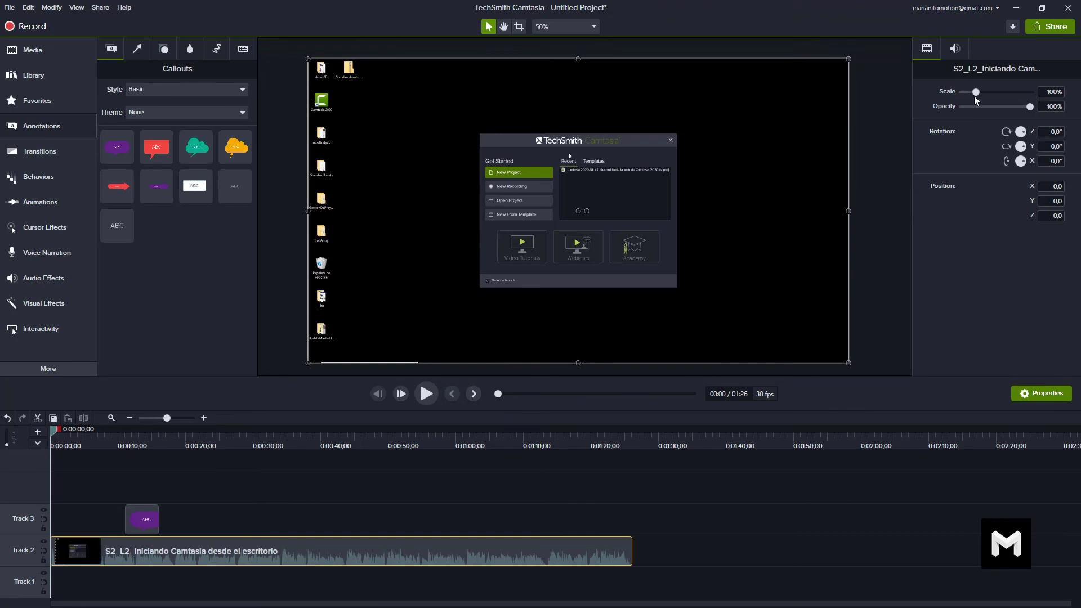
click(147, 519)
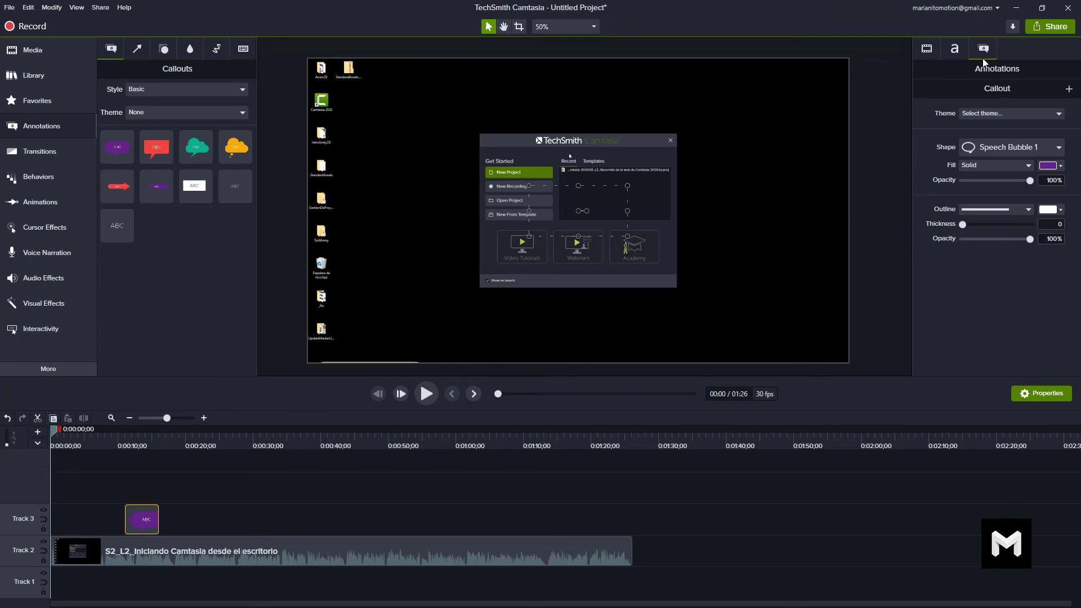
click(113, 541)
click(143, 511)
click(149, 558)
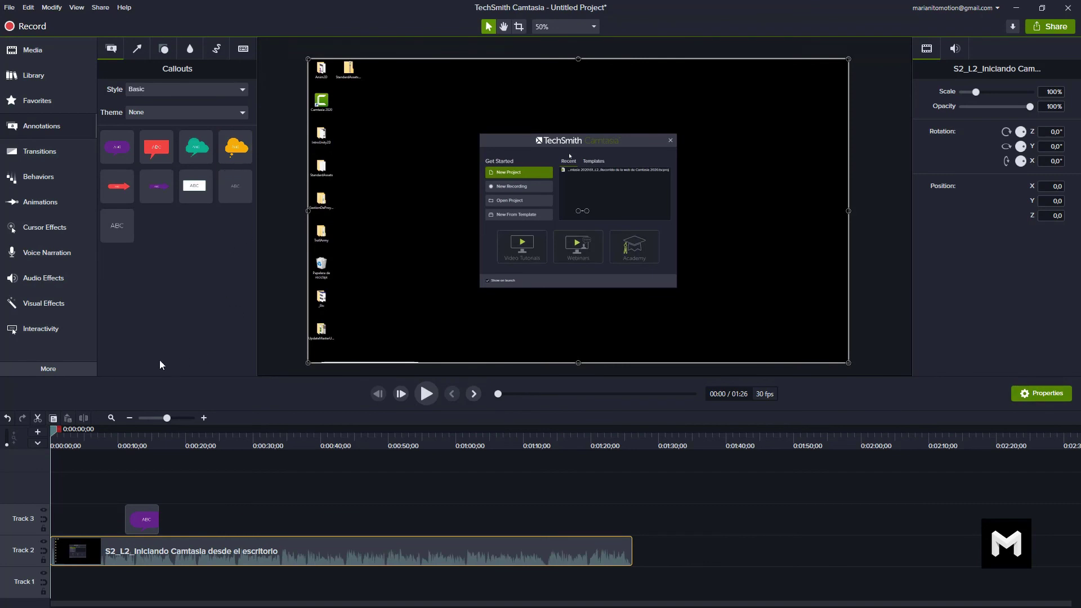
Step: Hide the Annotations contents and the clip properties, reduce the tool list to icons, and shrink the timeline to enlarge the canvas area
click(47, 125)
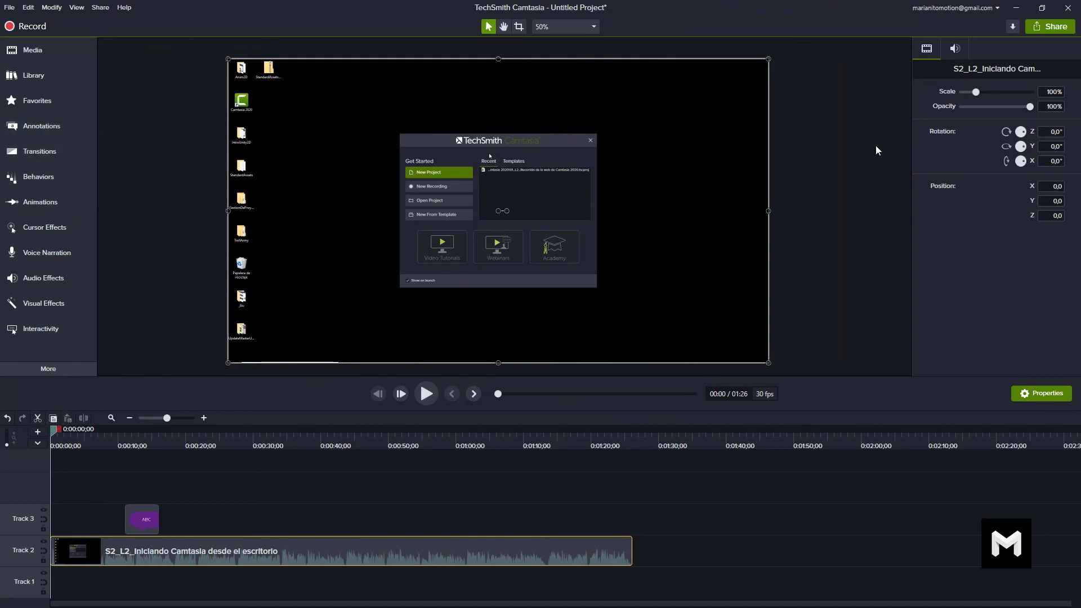
drag(96, 195, 33, 195)
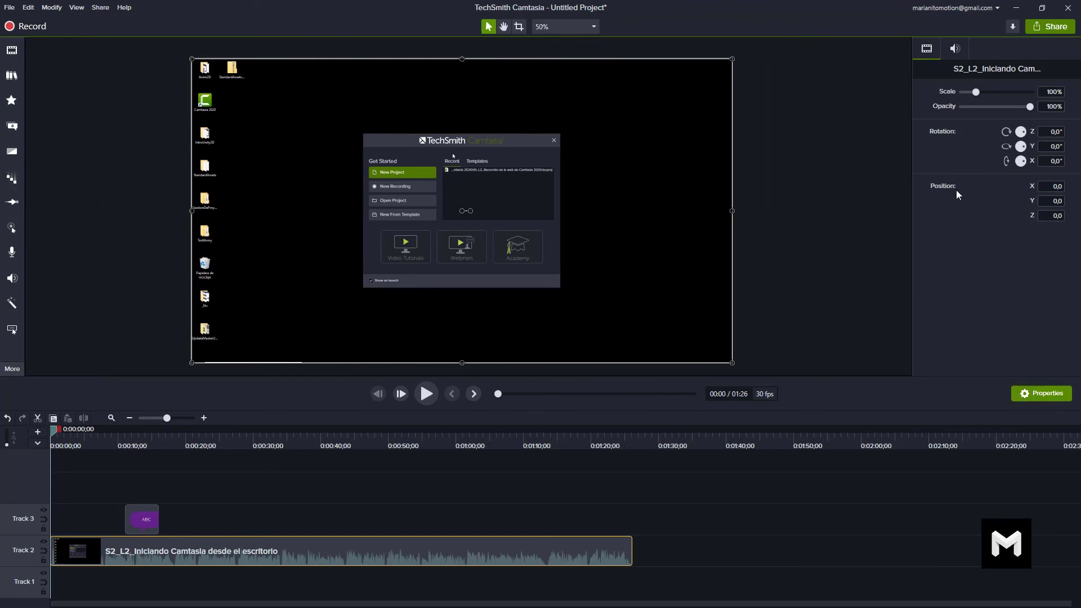
click(1043, 395)
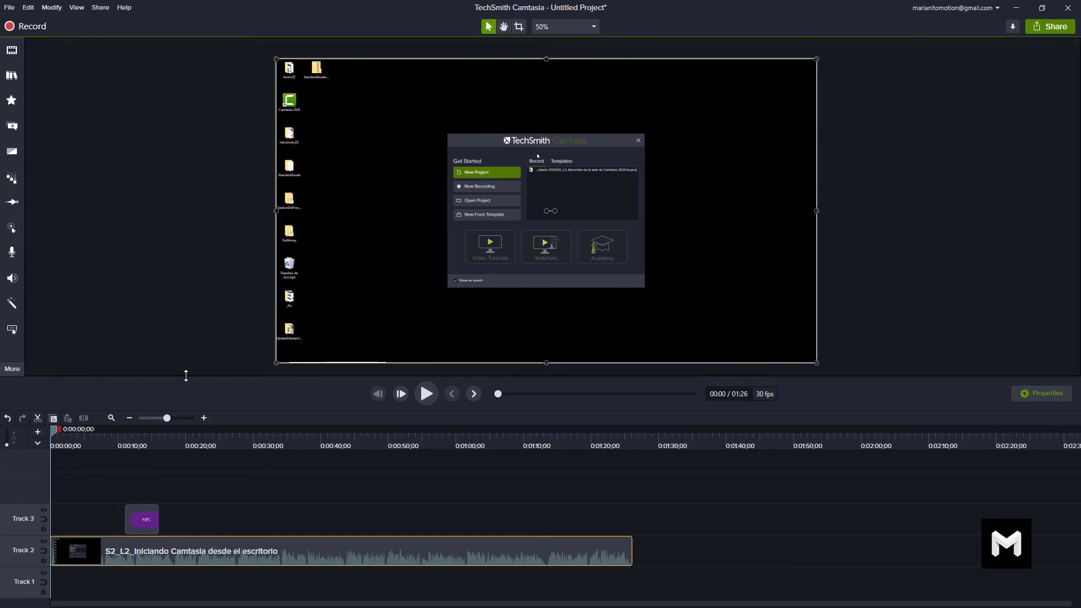
drag(186, 375, 170, 527)
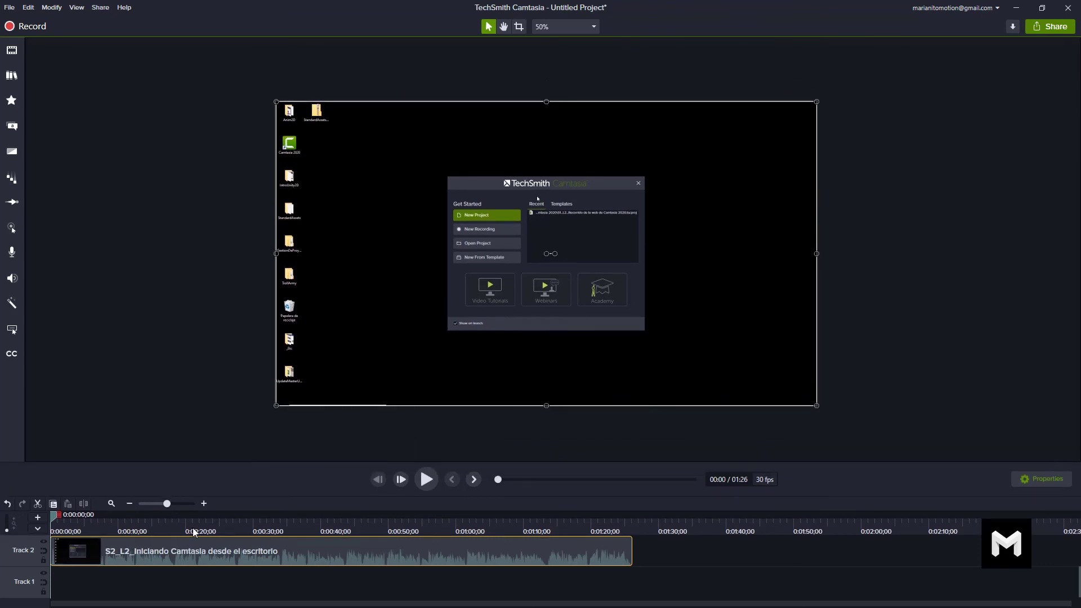
Step: Try zooming the canvas to 60% and back to 50%, and enlarge it to 66% to fill the preview area
scroll(533, 198, up, 1)
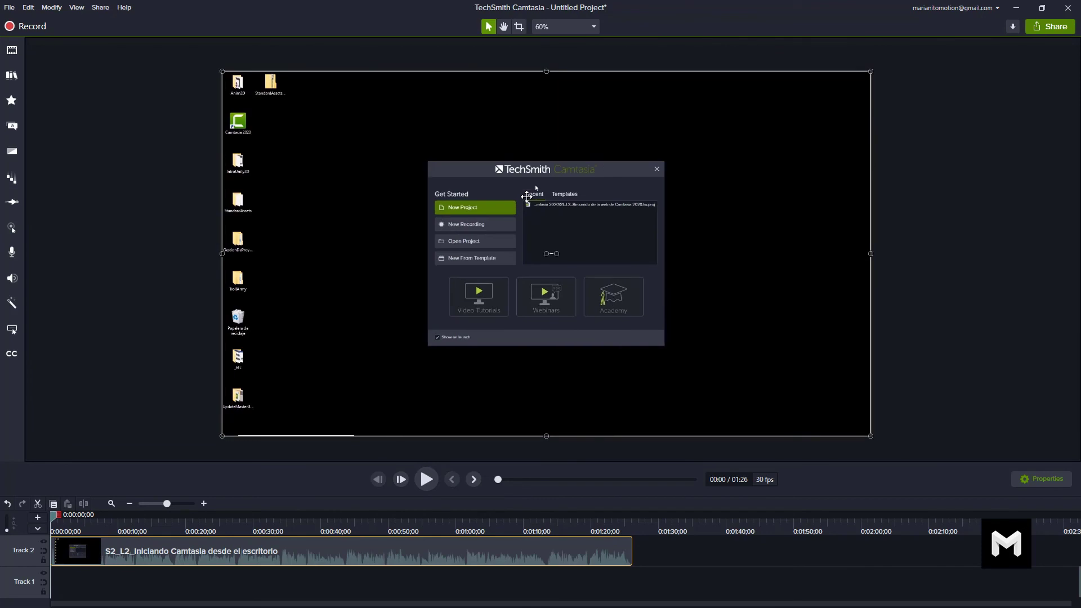
scroll(460, 132, down, 1)
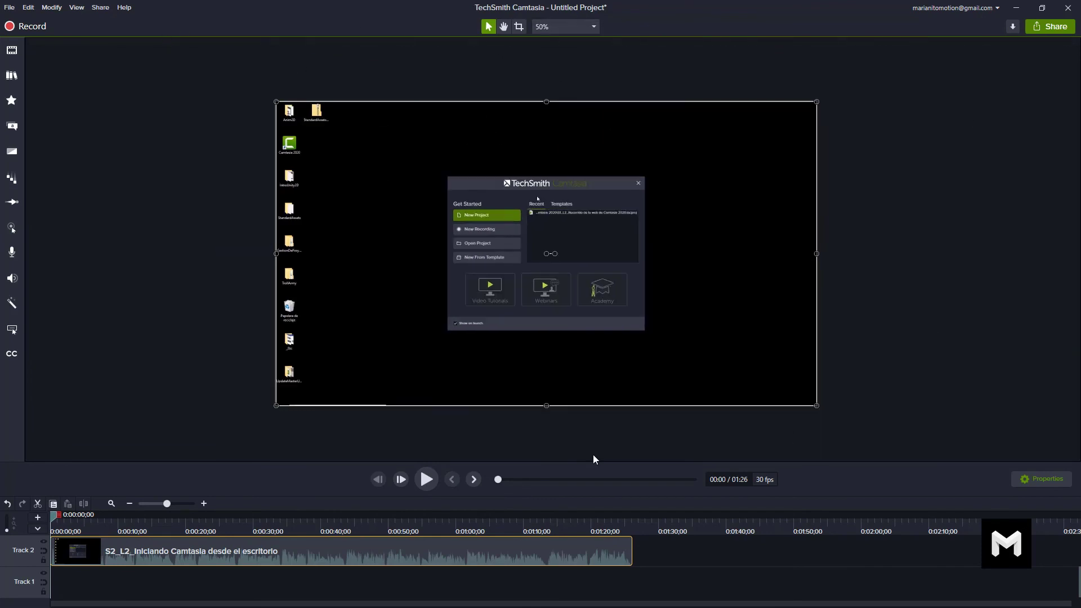
click(572, 28)
click(574, 42)
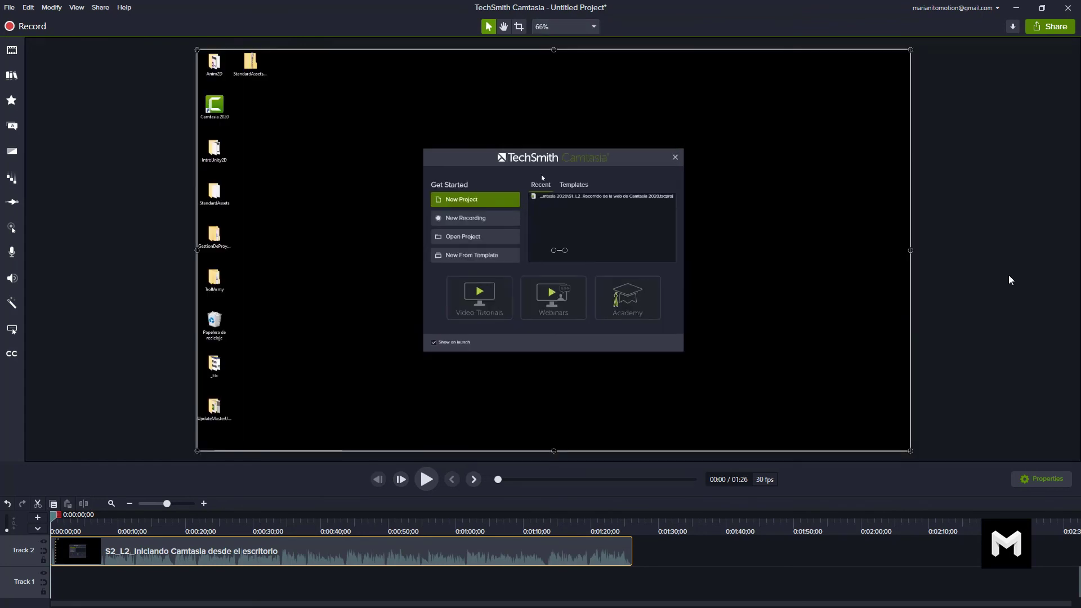